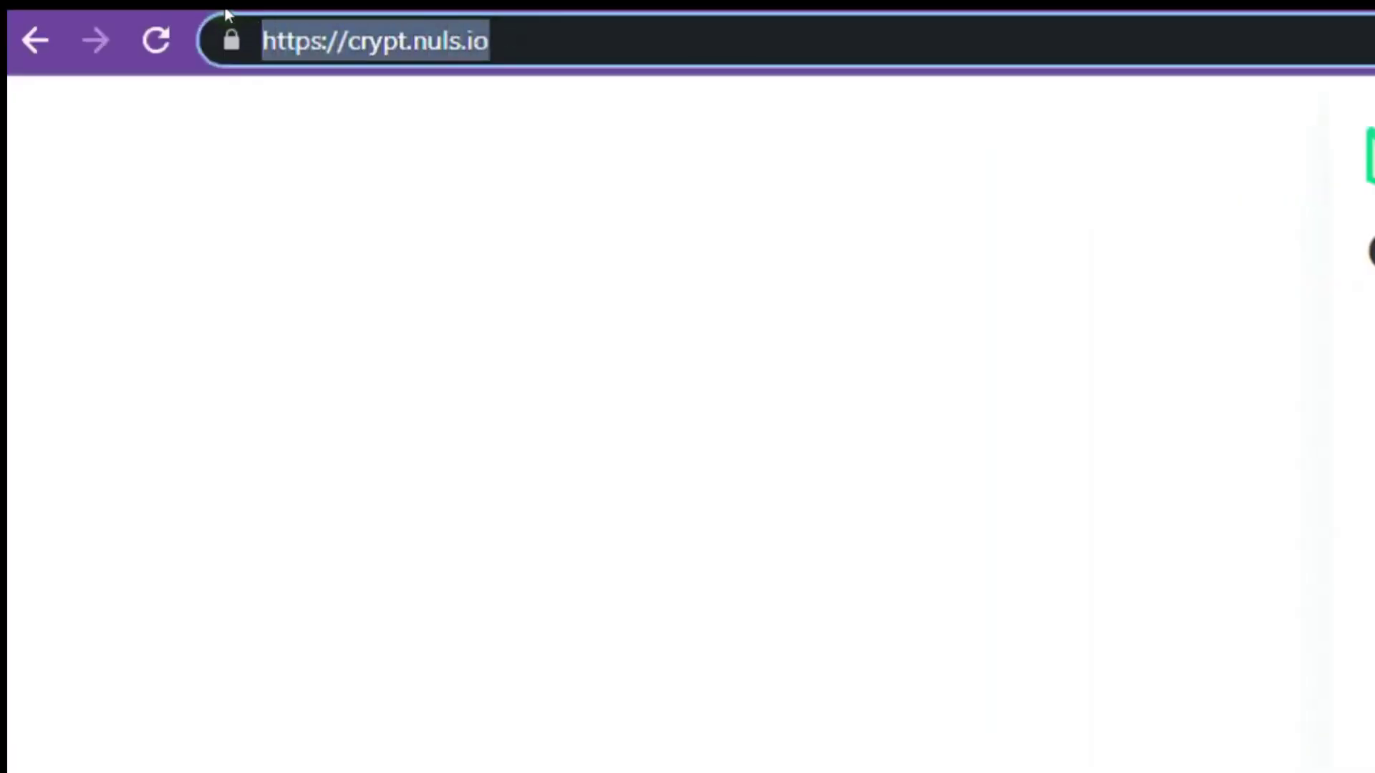
Connect NULS Crypt to the Nabox wallet and authorize Account1.
double_click(577, 158)
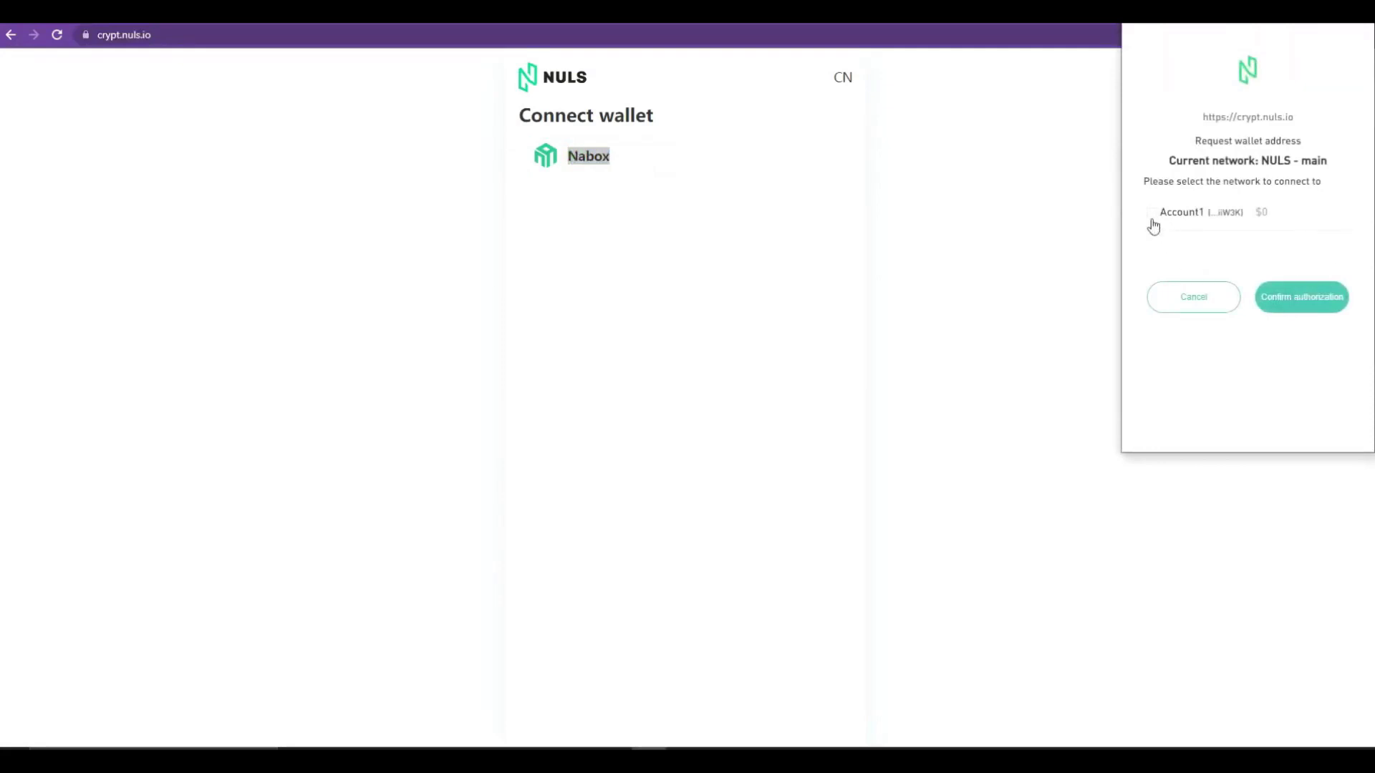
left_click(1148, 215)
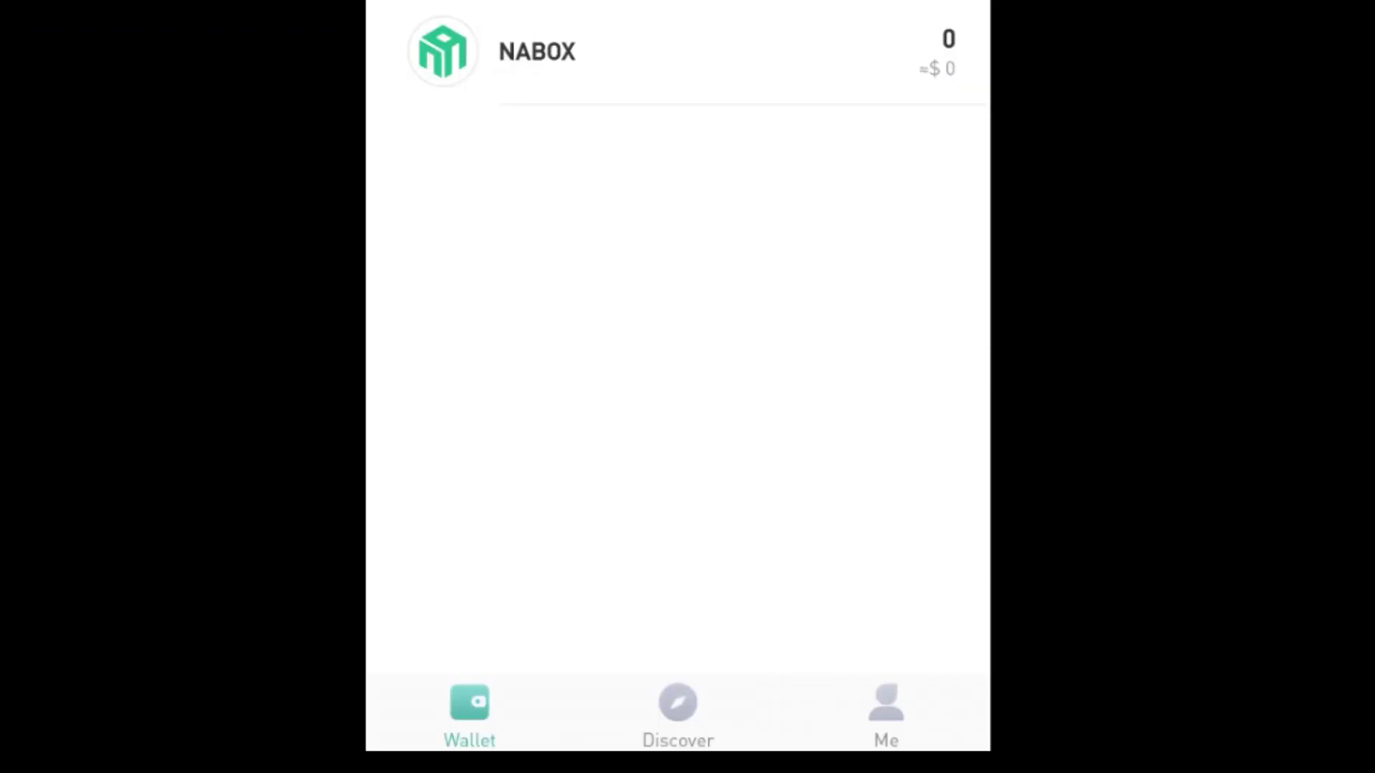
Search Nabox's DApp discovery for crypt.nuls.io.
left_click(678, 703)
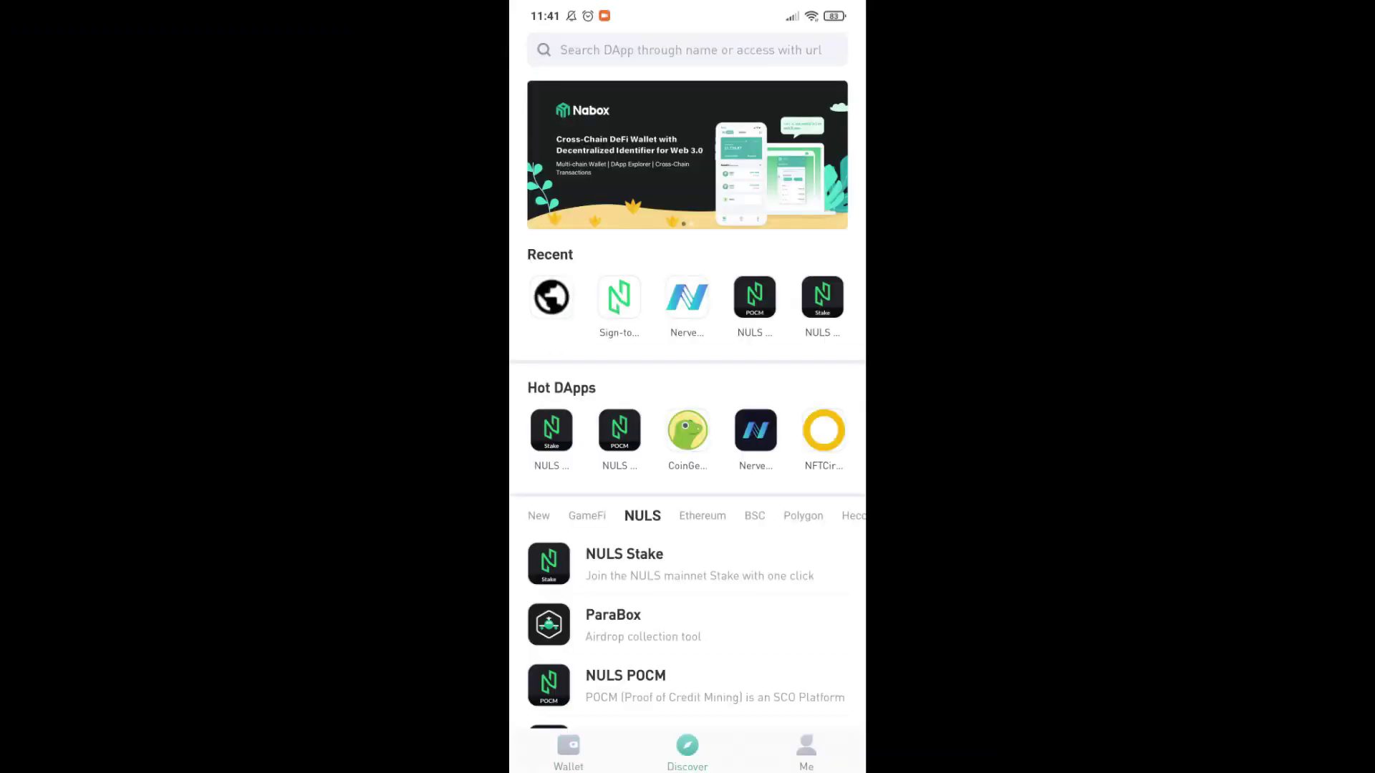
scroll(687, 397, "down", 15)
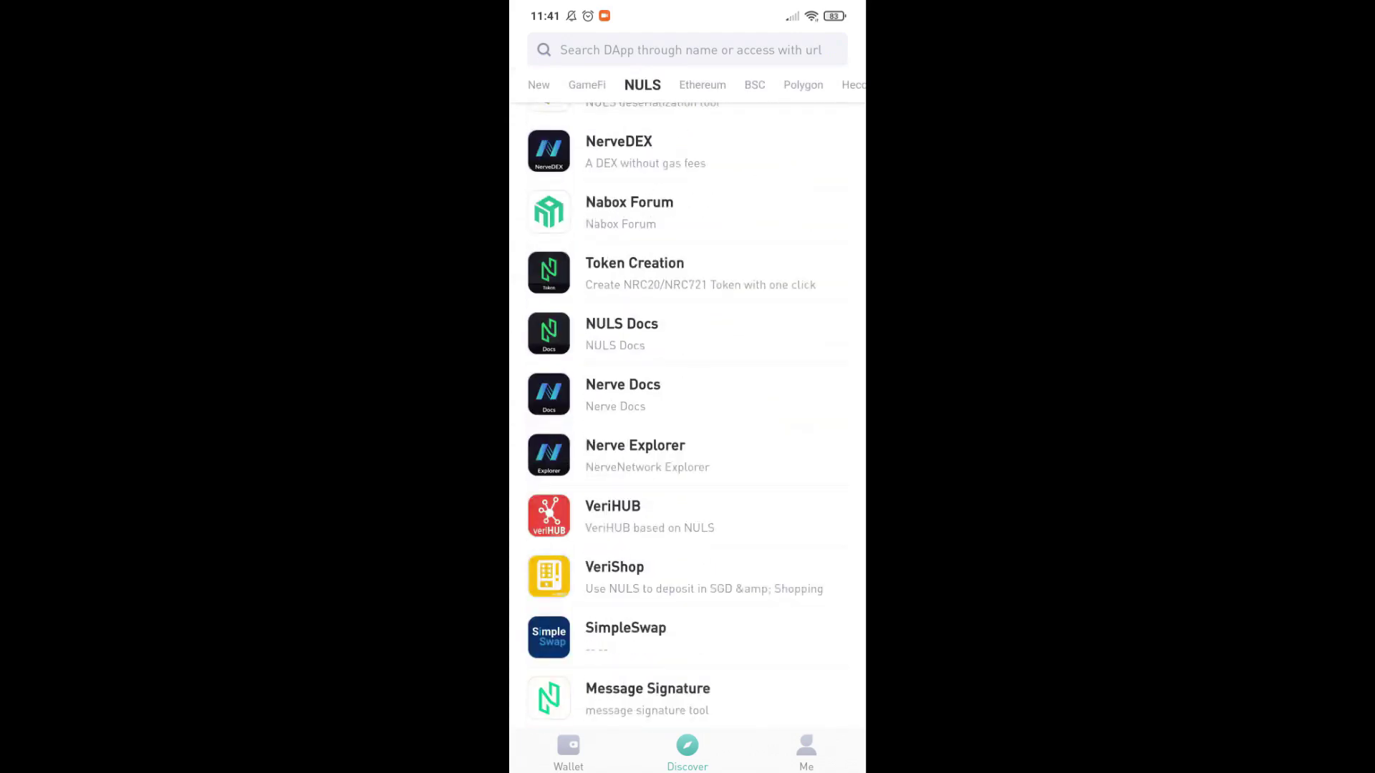
scroll(688, 397, "up", 15)
left_click(687, 50)
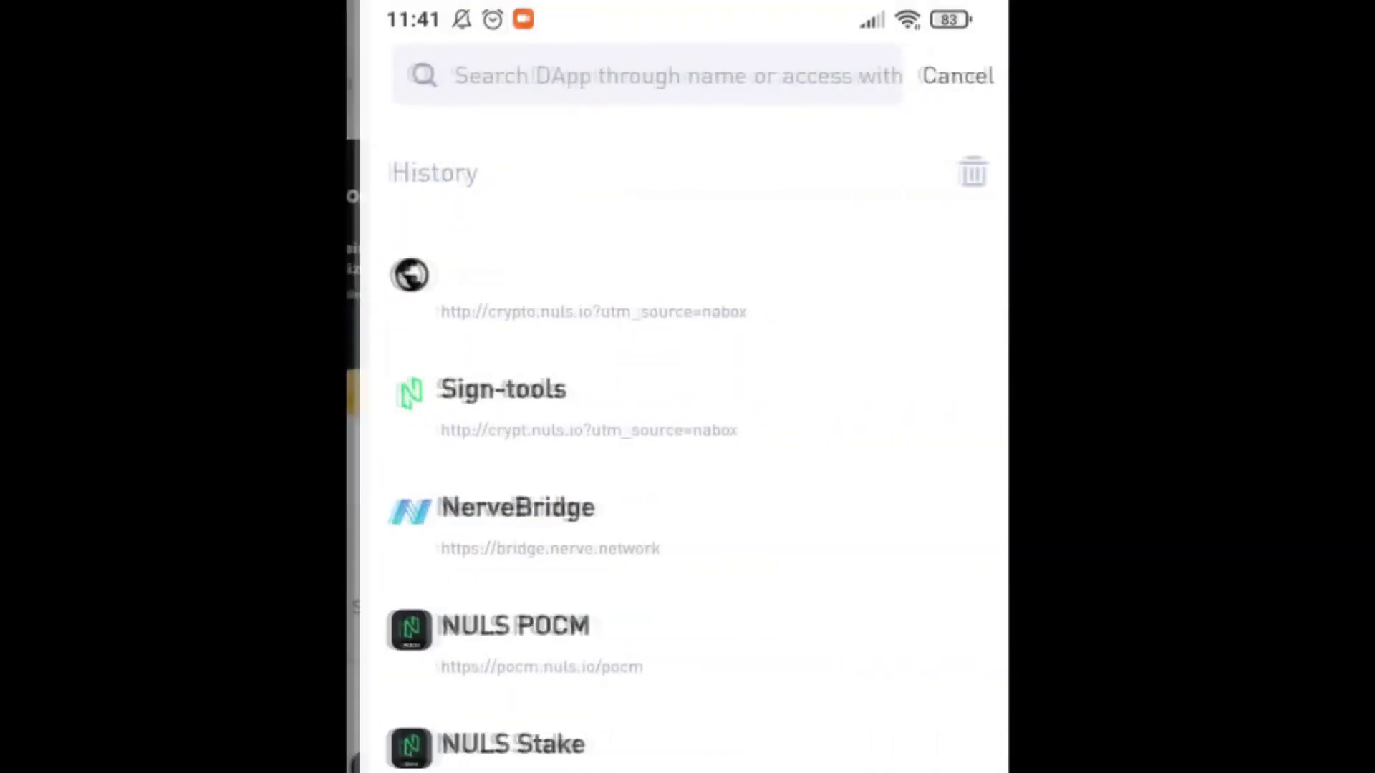
type("crypt.nuls.io")
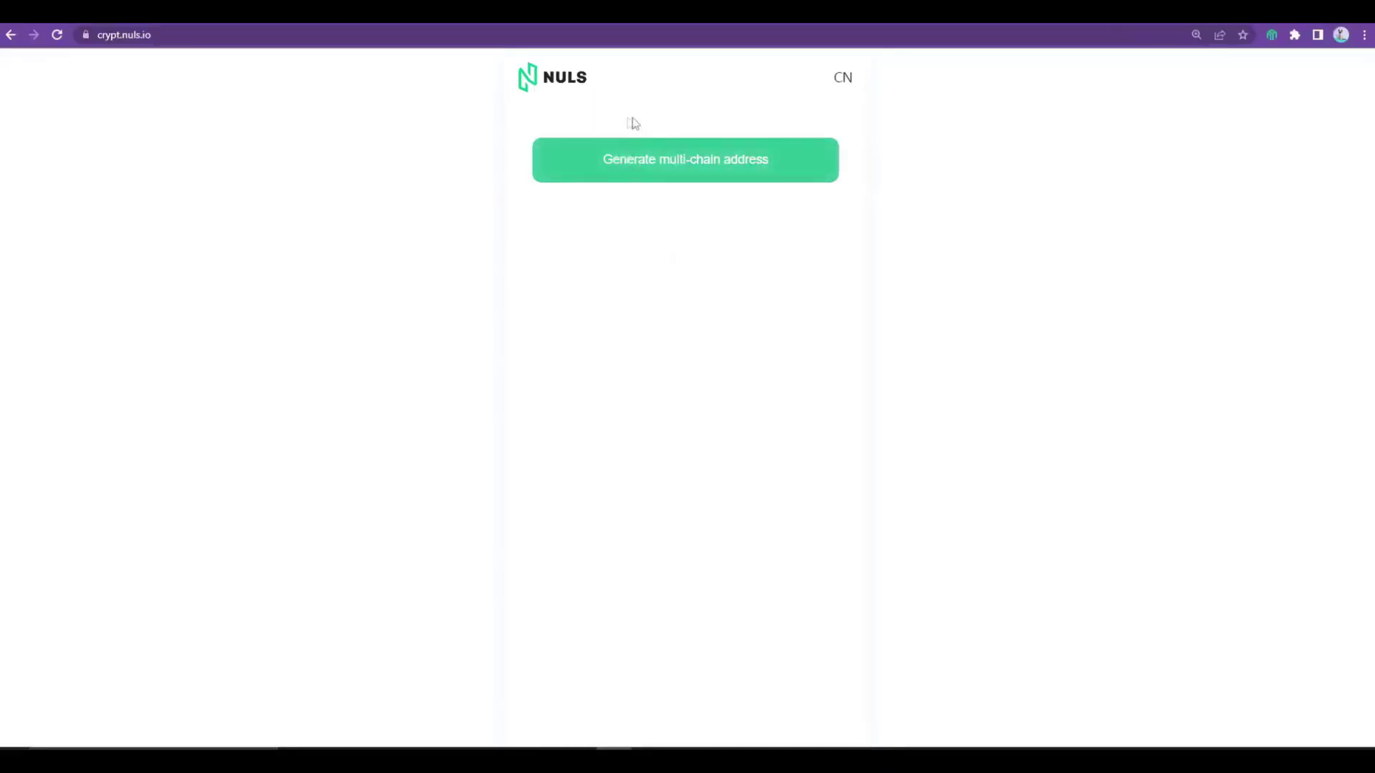
left_click(933, 135)
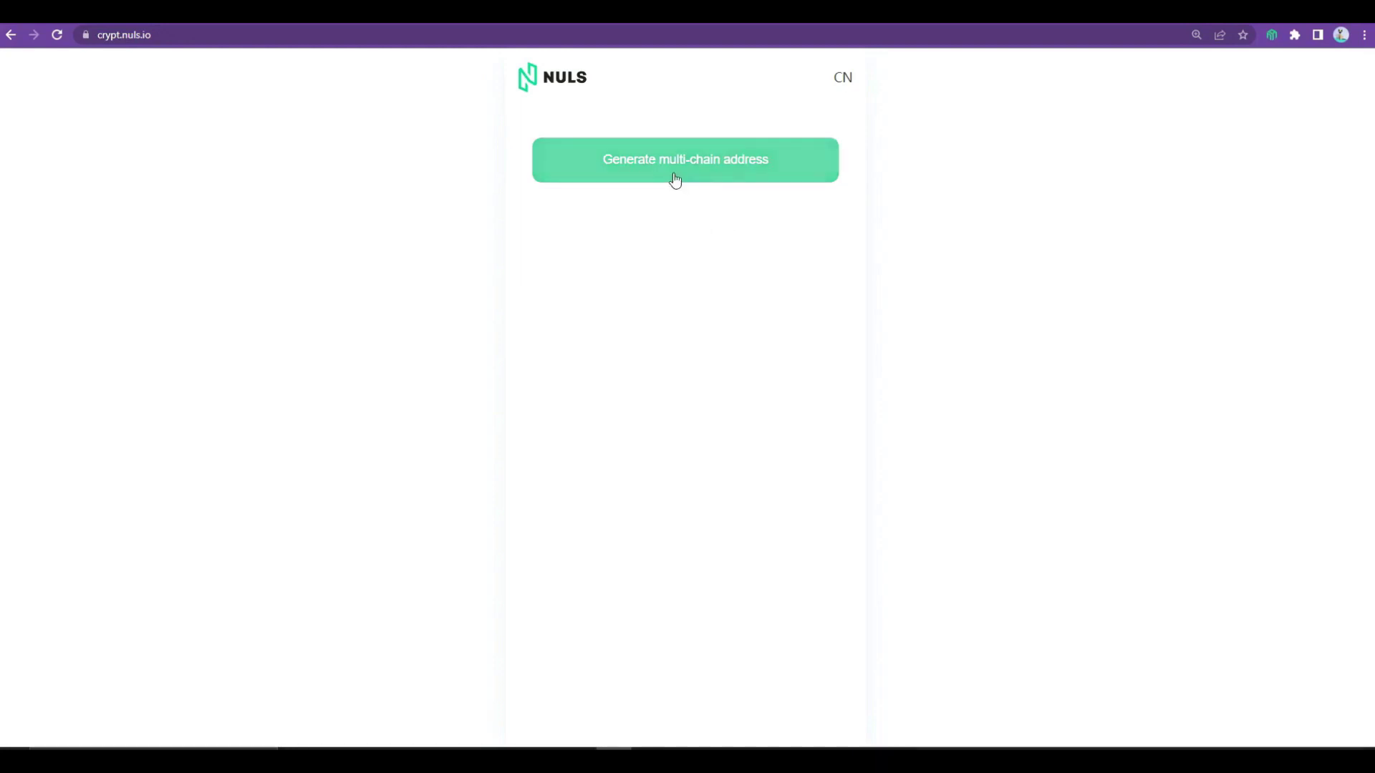
left_click(680, 326)
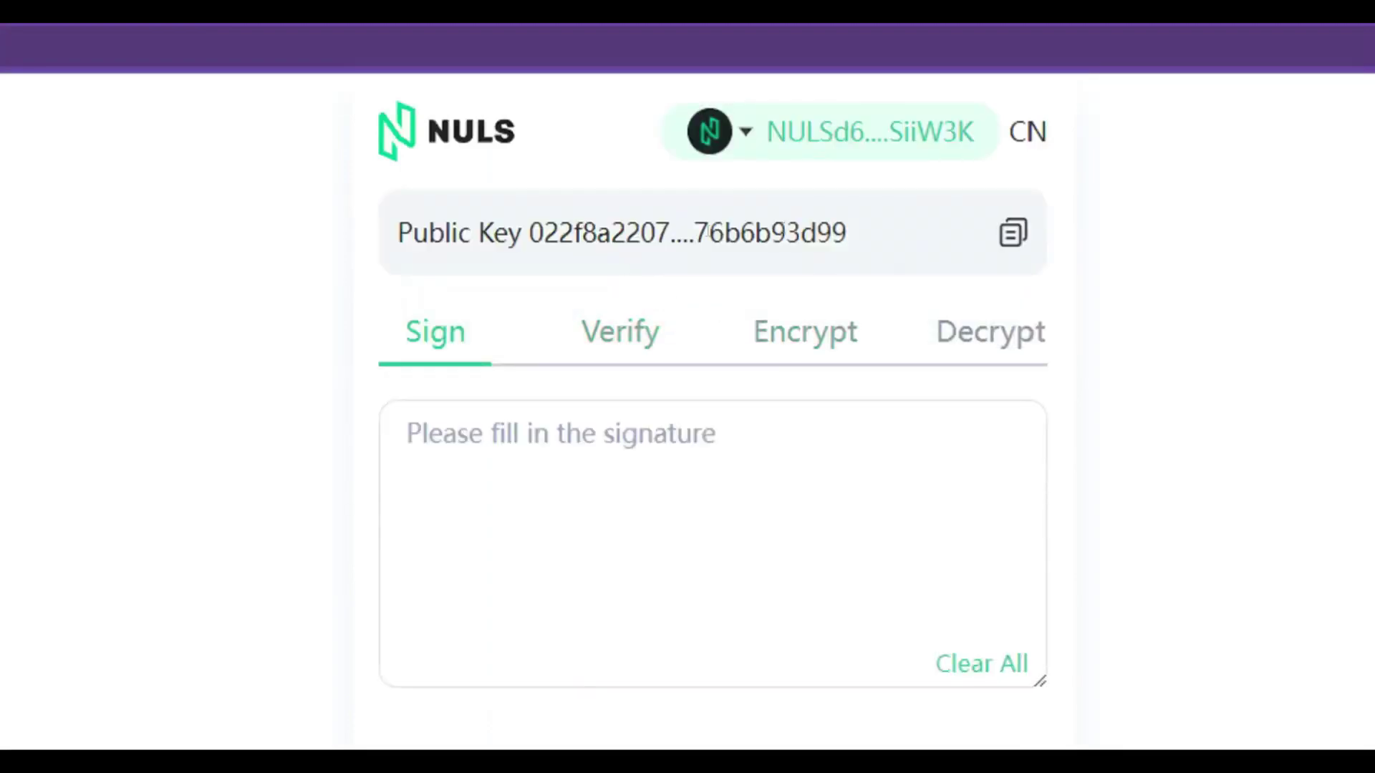
Sign the message 'EU AMO A NULS' with Nabox approval and copy the signature.
left_click_drag(859, 228, 520, 238)
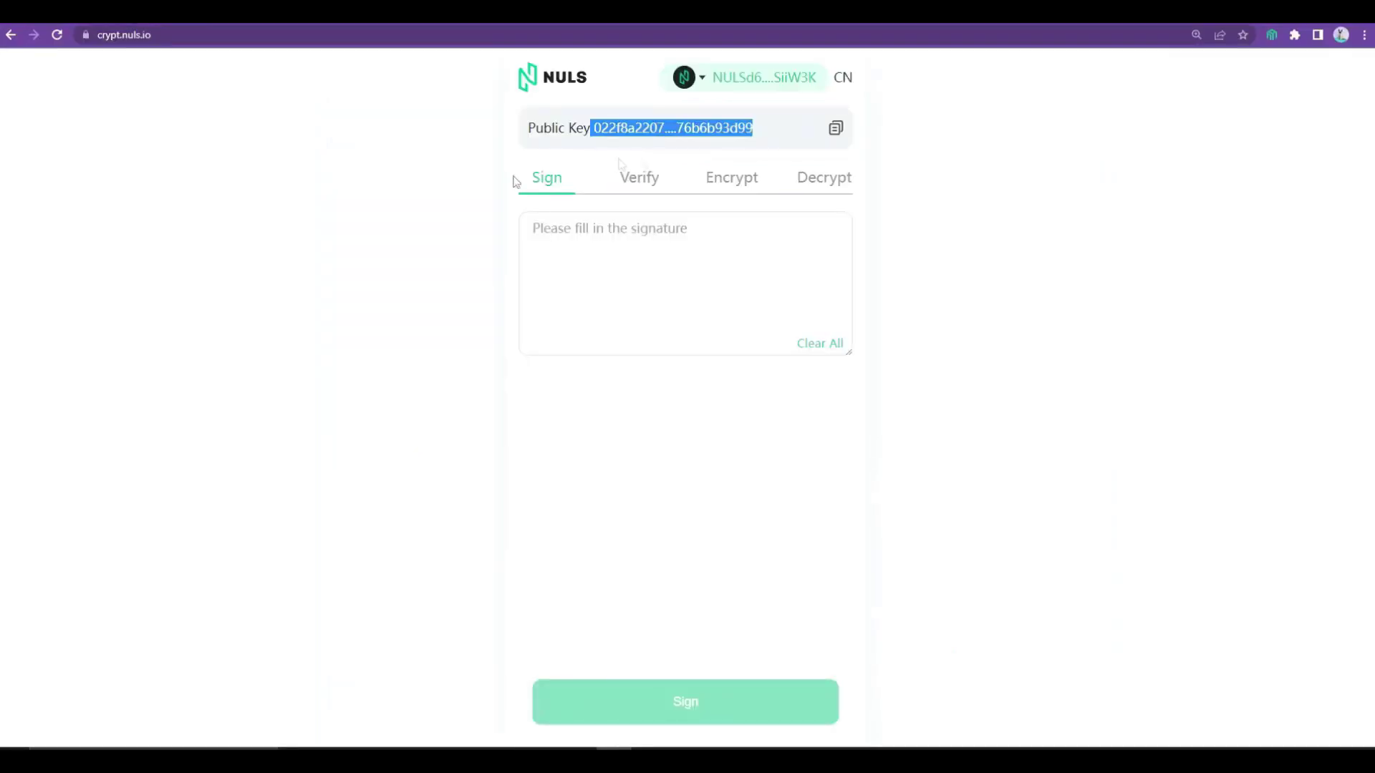
left_click(710, 227)
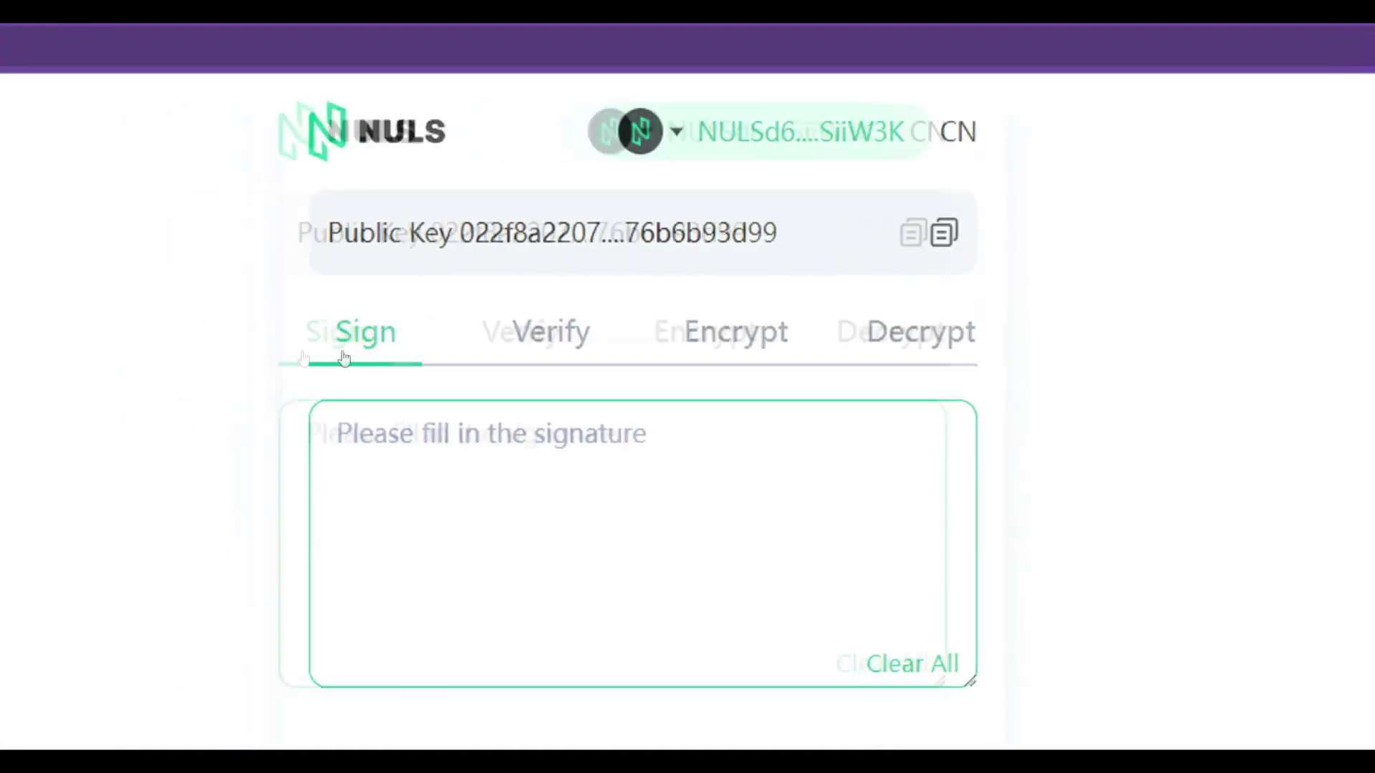
type("EU AMO A NULS")
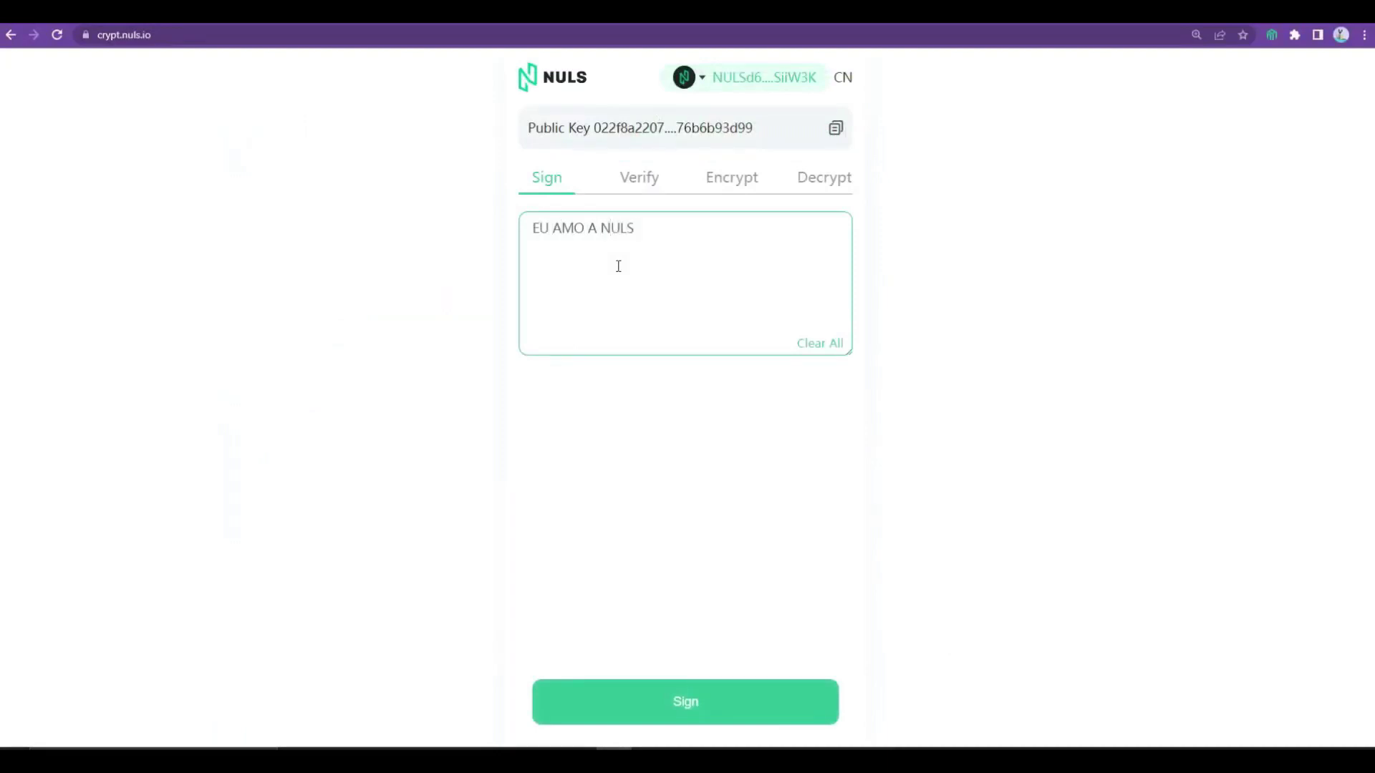
left_click(667, 710)
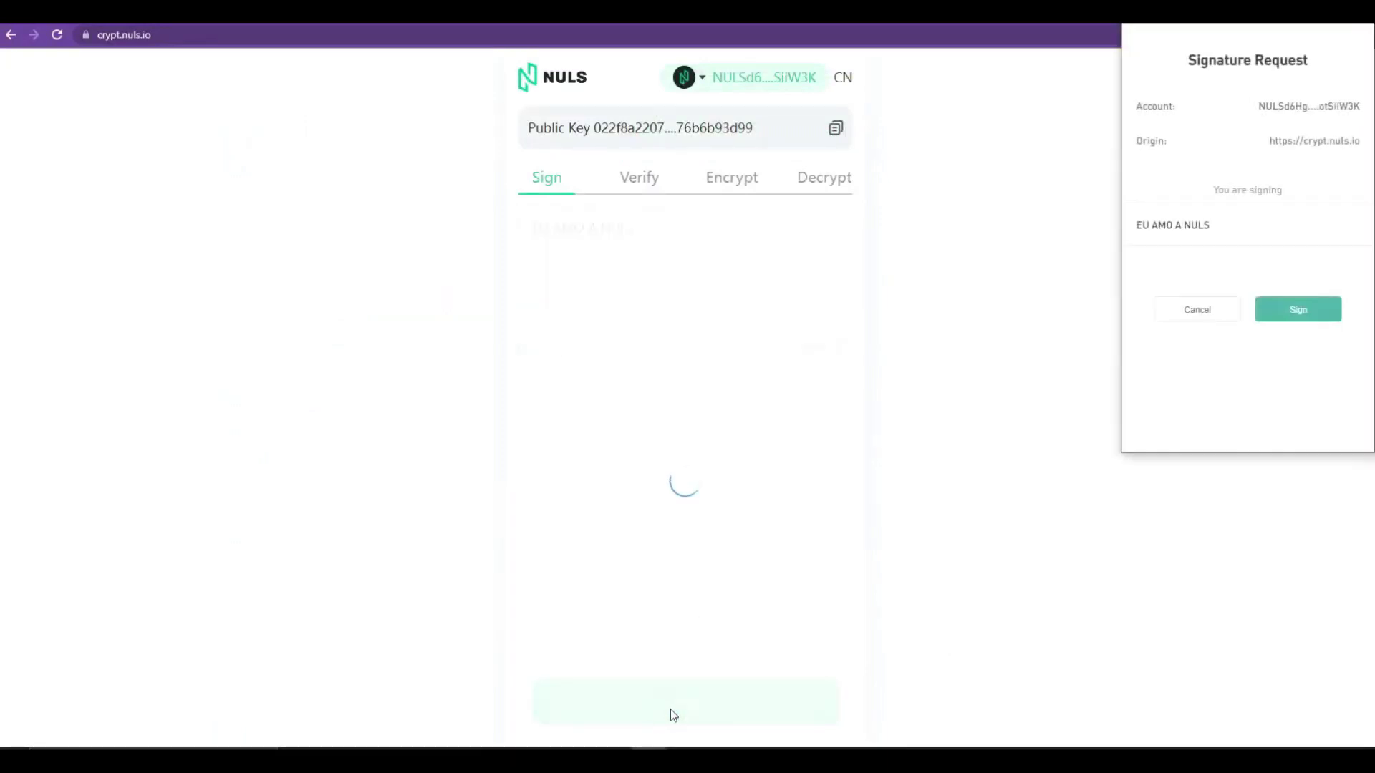
left_click(1299, 310)
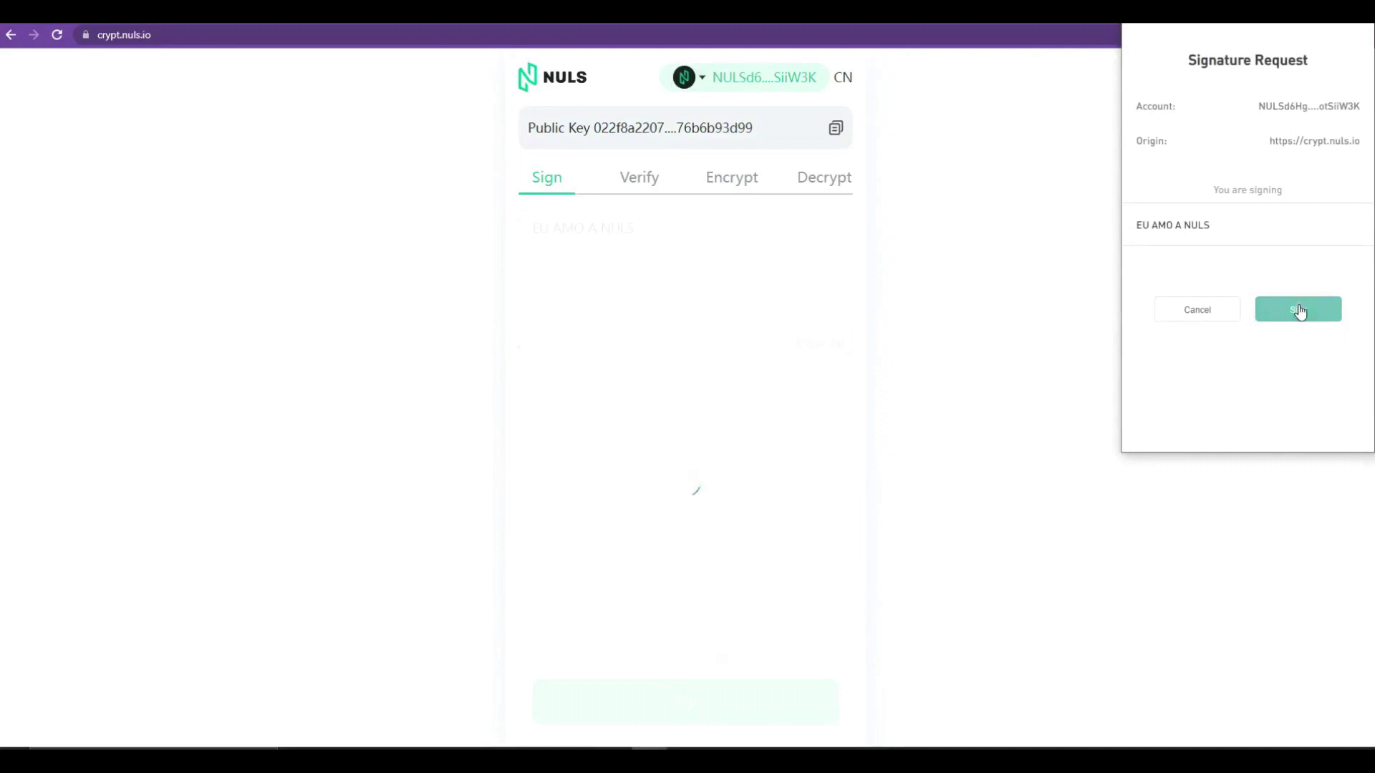
left_click(684, 416)
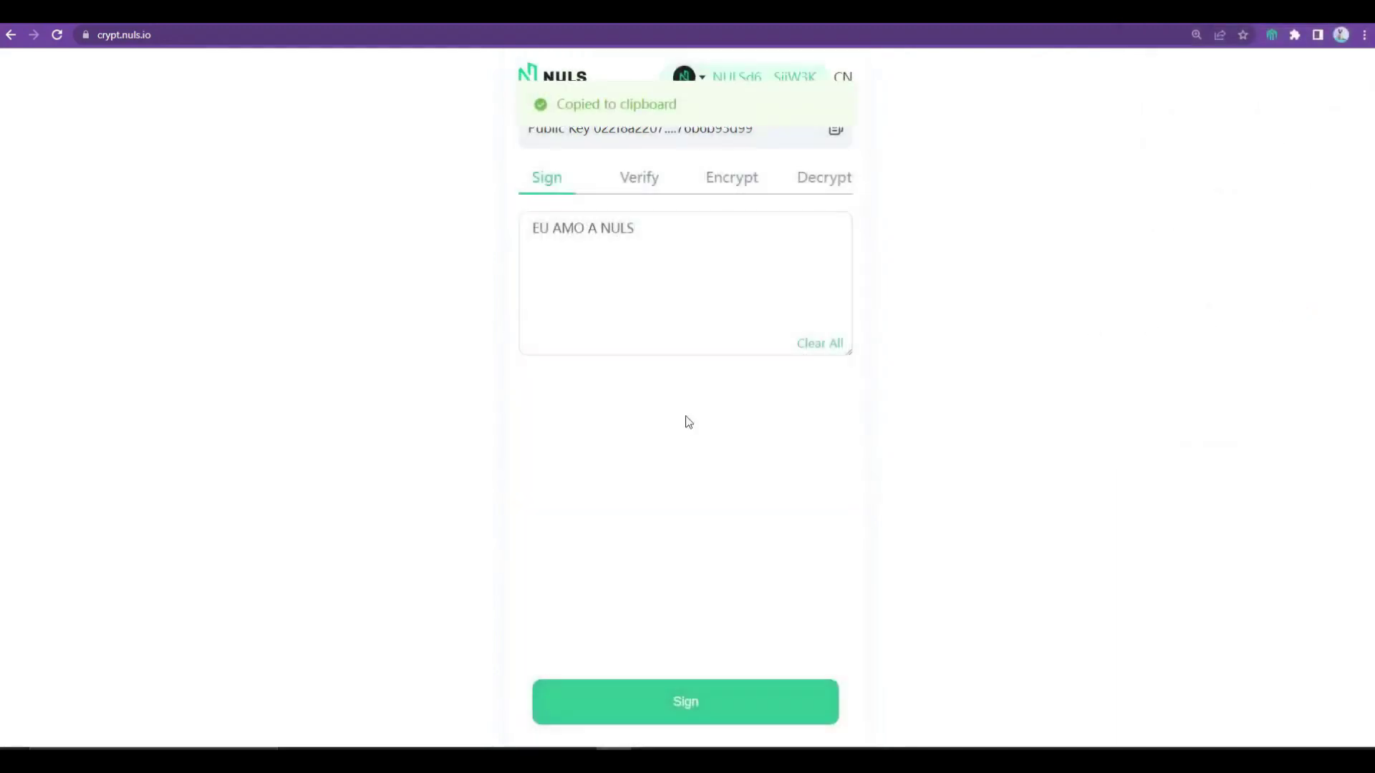
left_click(638, 175)
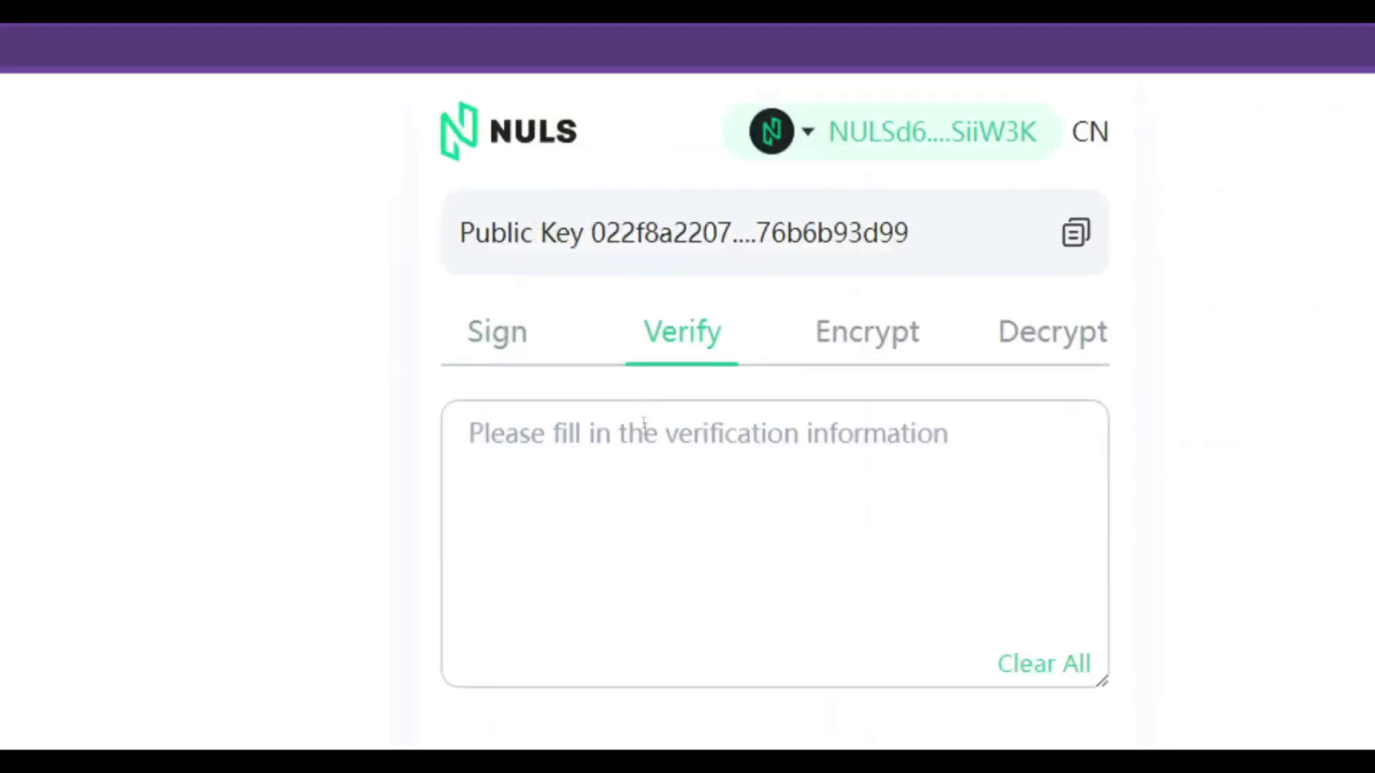
Paste and verify the copied signature, revealing the signer address and message 'EU AMO A NULS'.
left_click(645, 476)
key("ctrl+v")
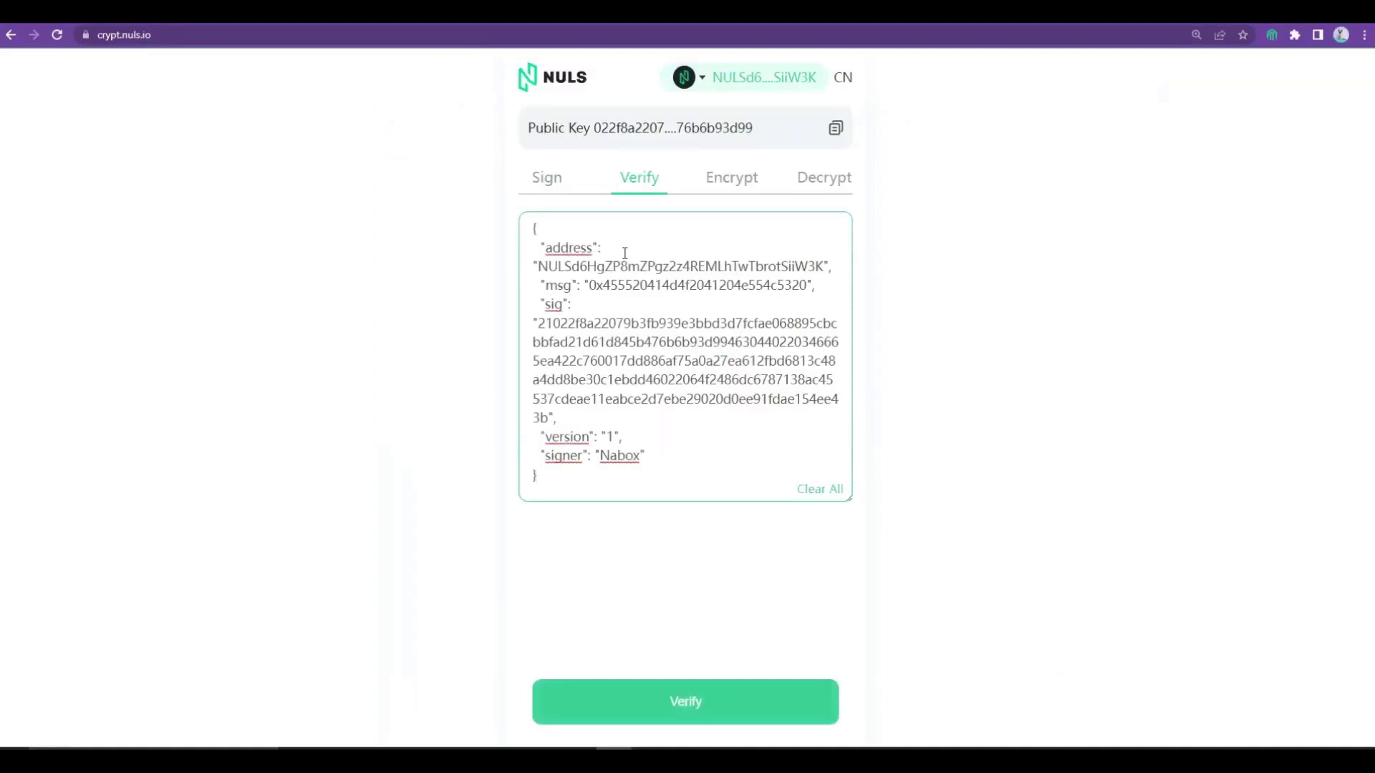
left_click(681, 707)
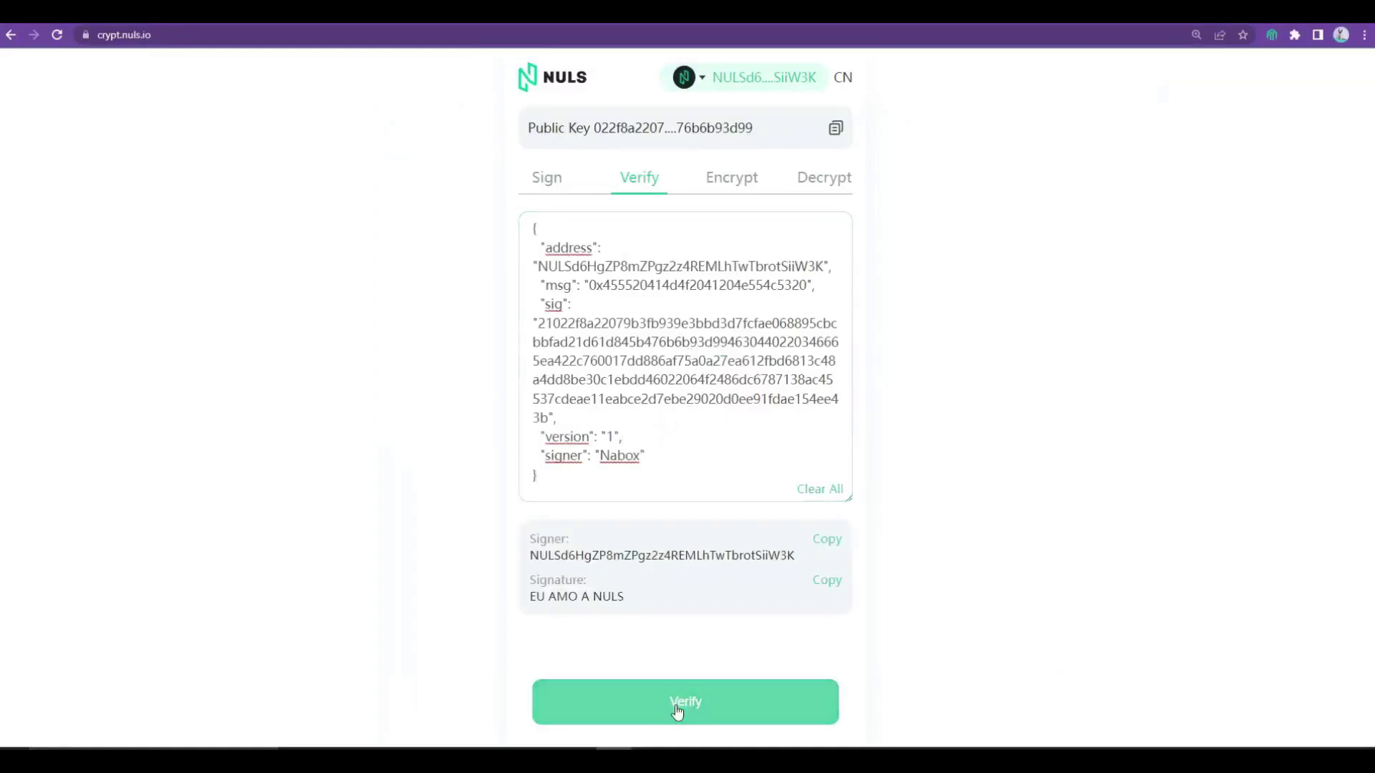
mouse_move(639, 605)
left_mouse_down()
mouse_move(527, 557)
mouse_move(565, 595)
mouse_move(640, 605)
left_mouse_up()
left_click_drag(796, 556, 525, 553)
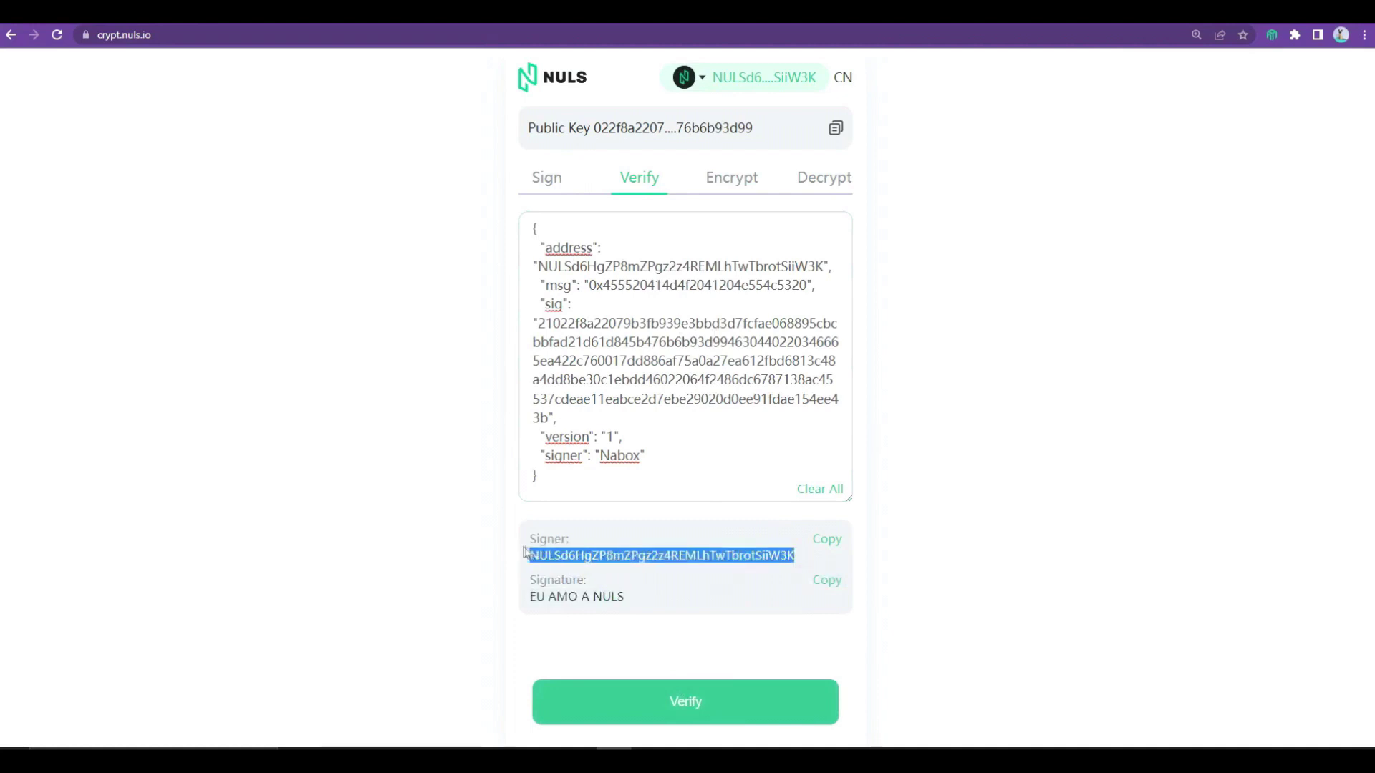
left_click(690, 606)
left_click(723, 184)
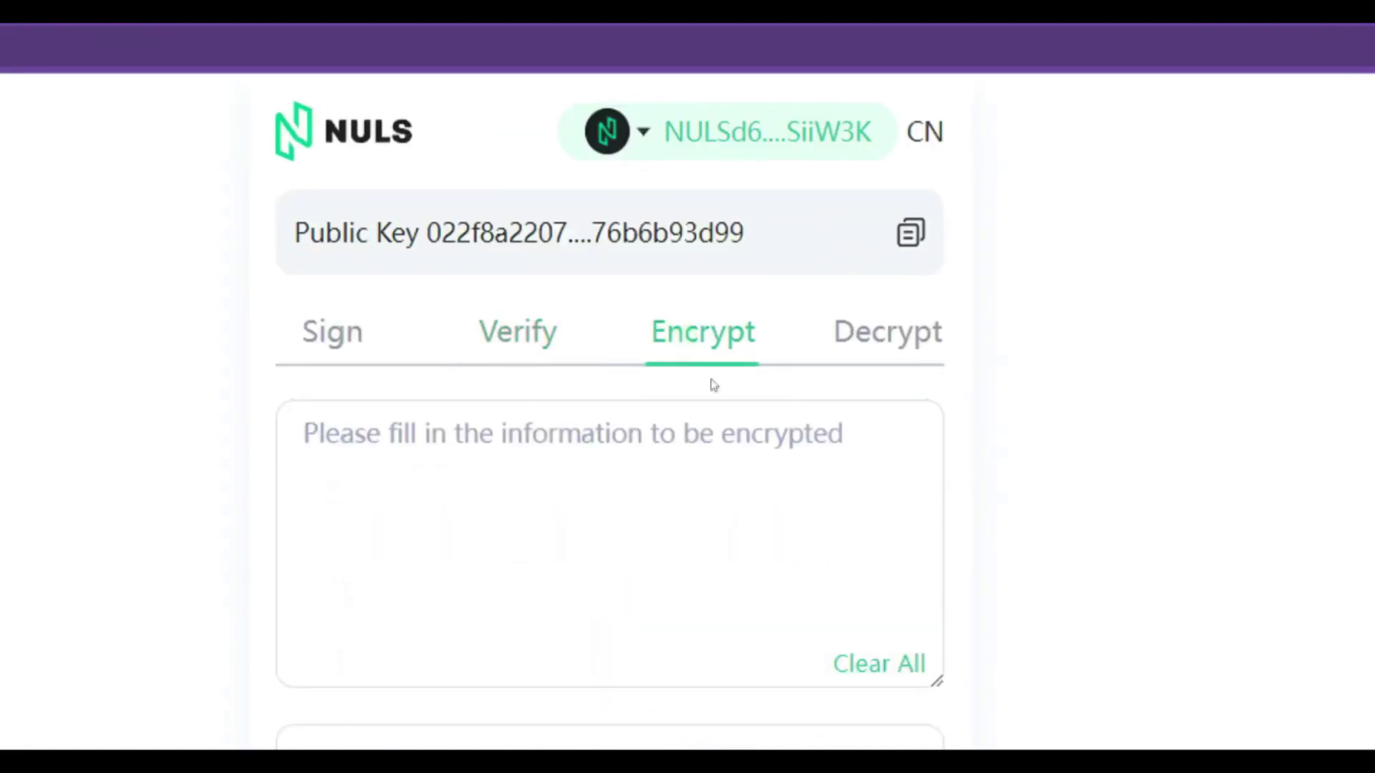
Enter the message 'EU AMO A NULS' and paste the wallet's own public key as recipient.
left_click(582, 475)
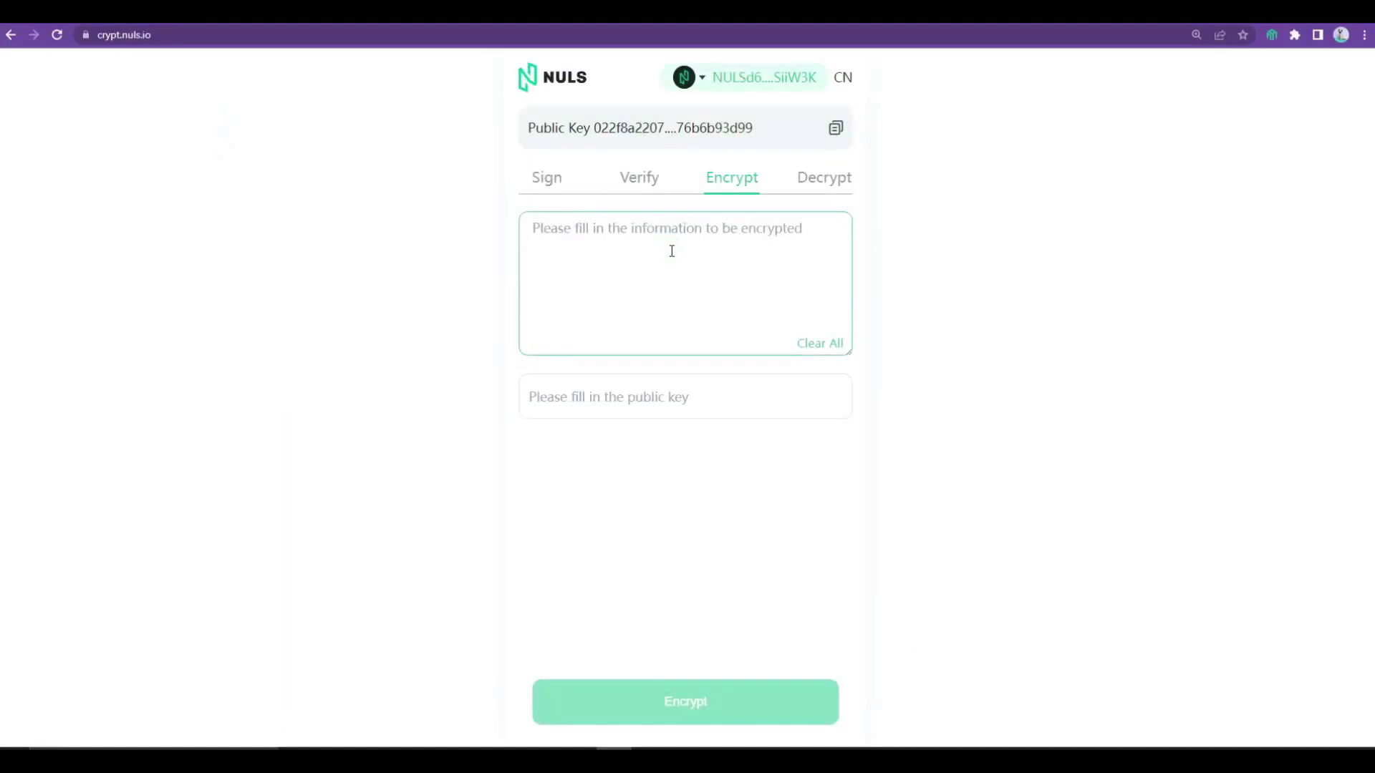
type("EU AMO A NULS")
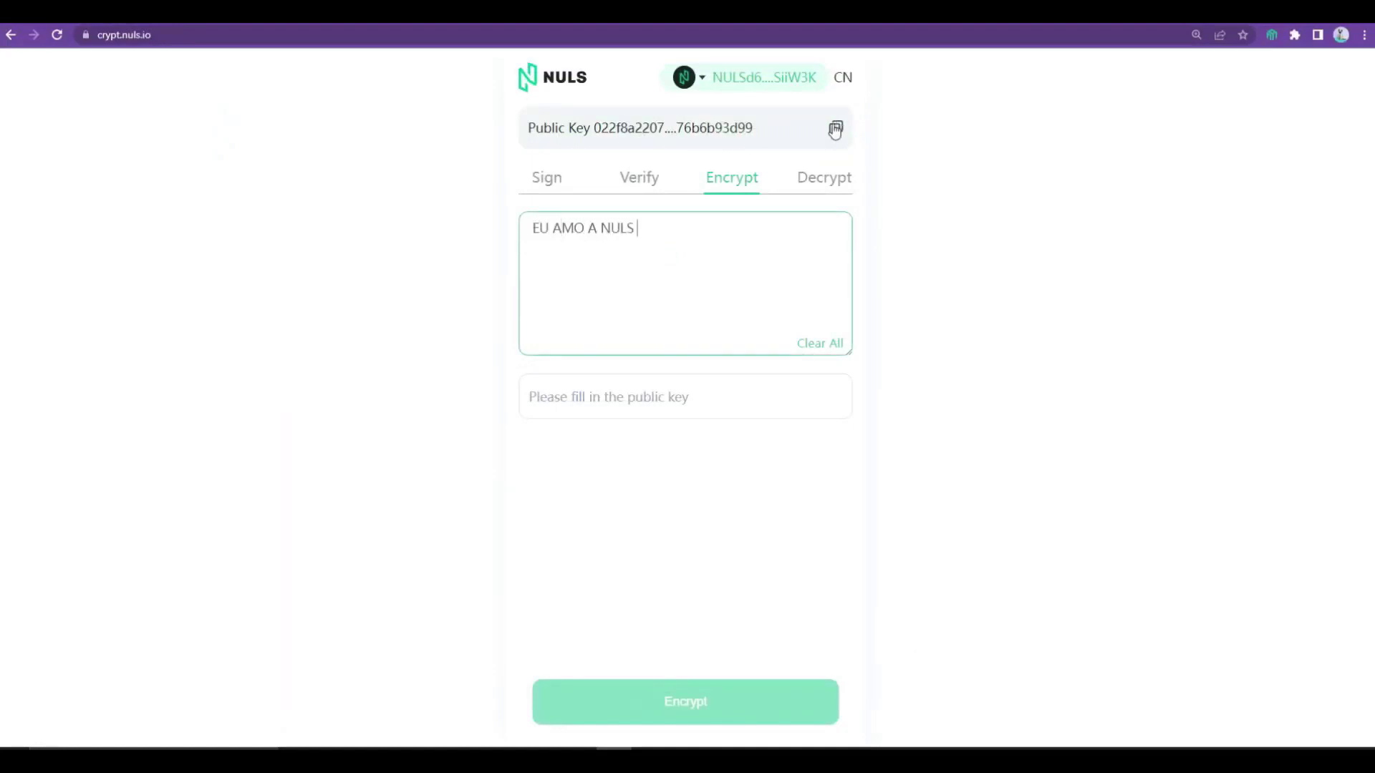
left_click(835, 129)
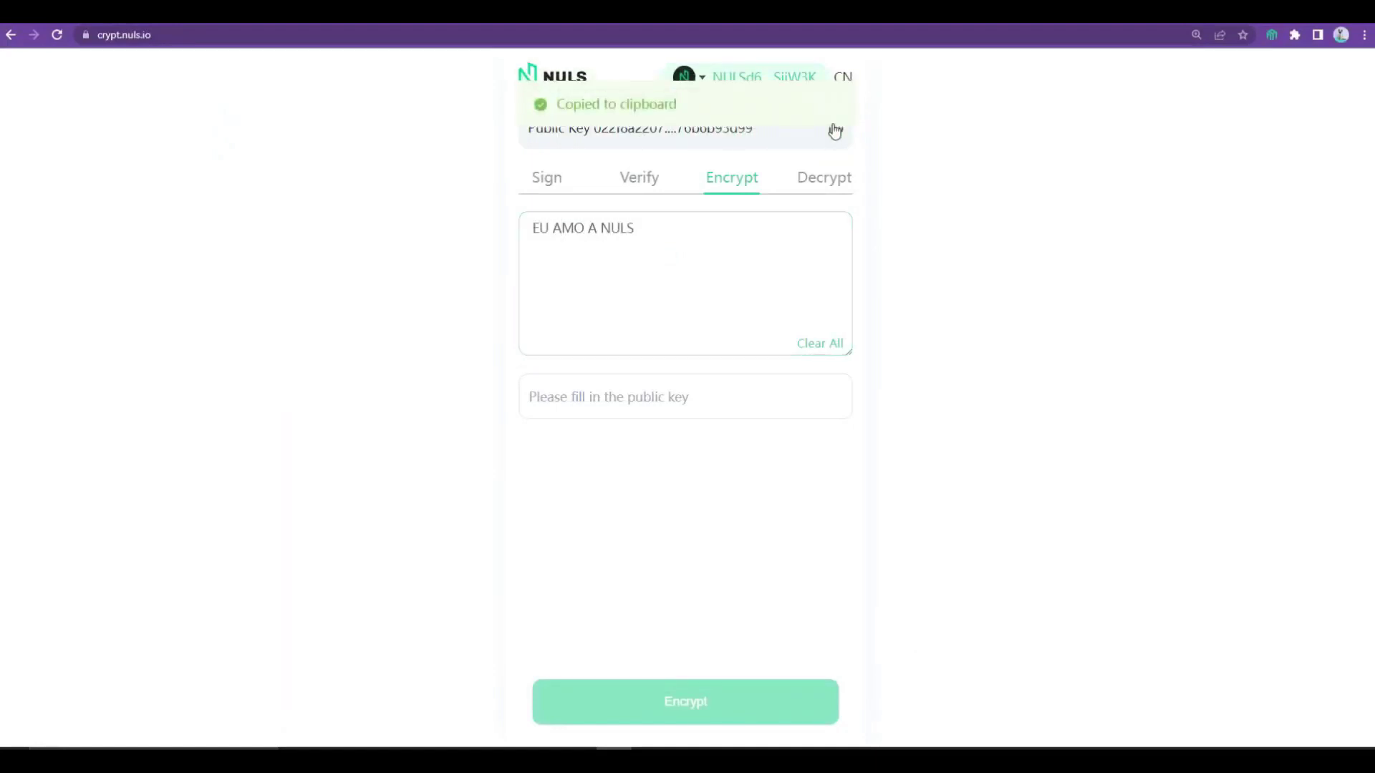
left_click(565, 398)
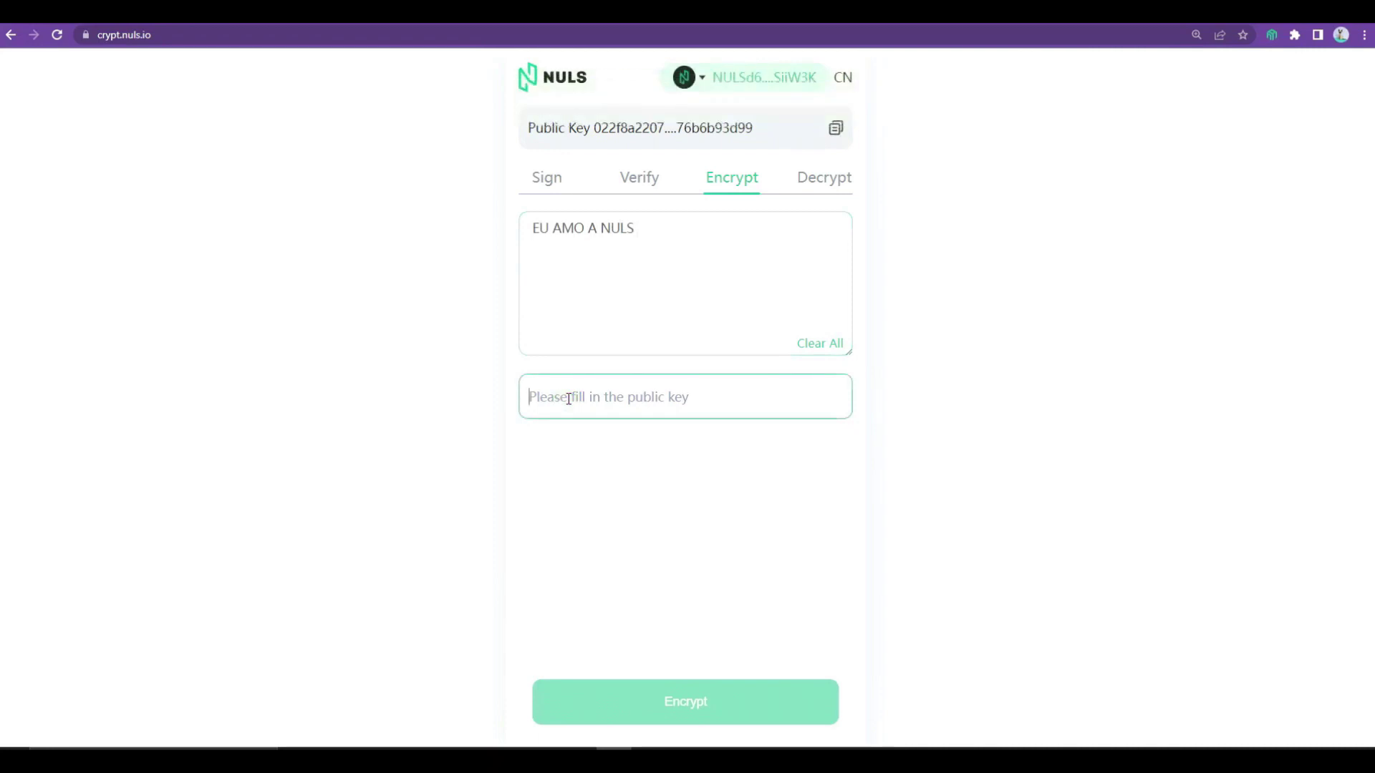
key("ctrl+v")
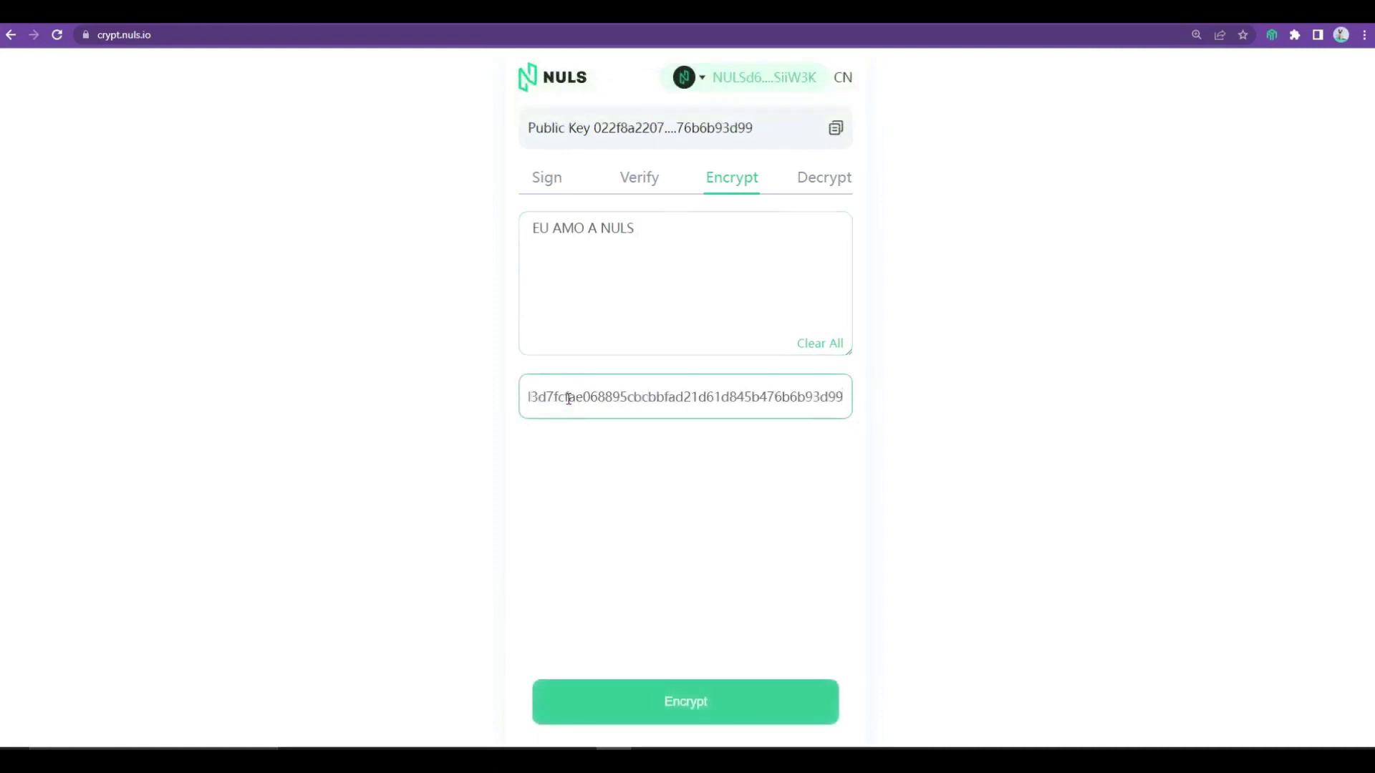
left_click(669, 480)
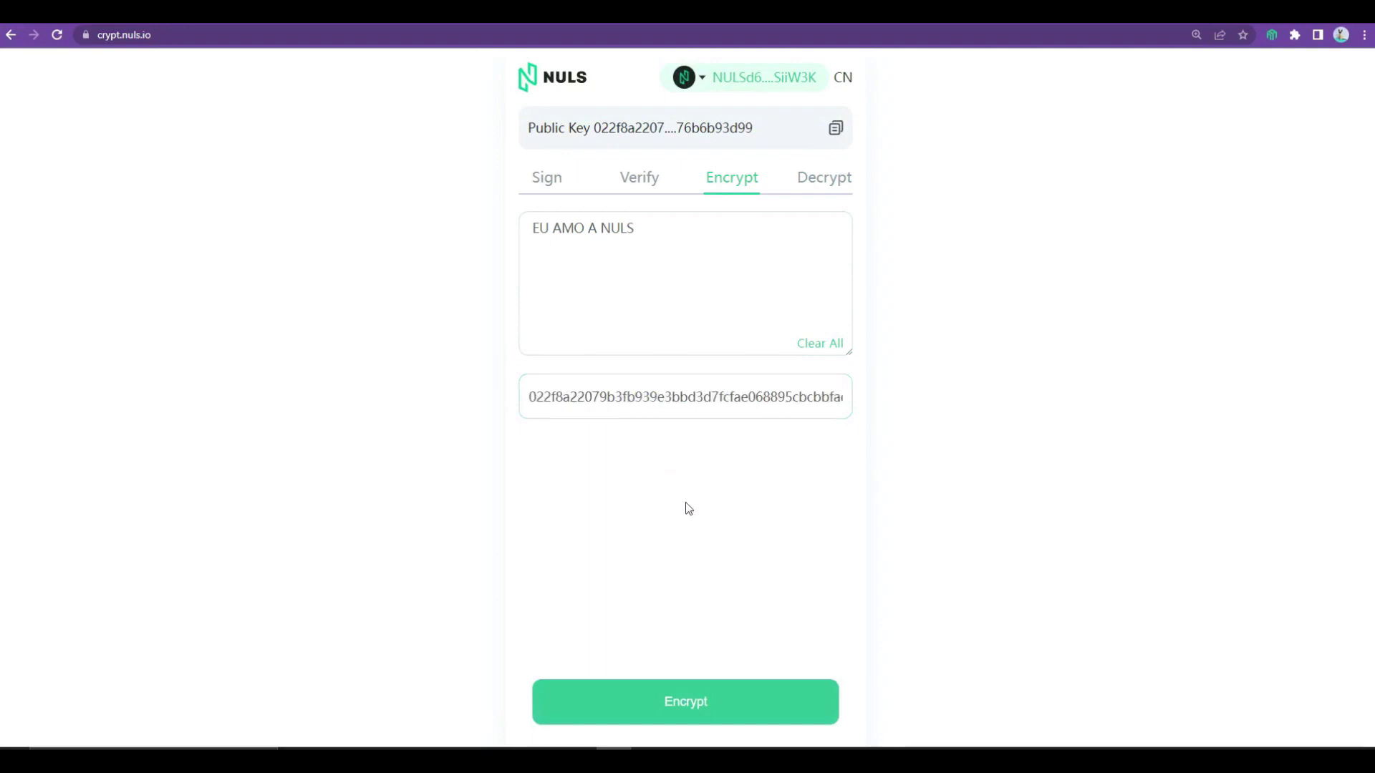
Encrypt the message and copy the resulting ciphertext.
left_click(673, 718)
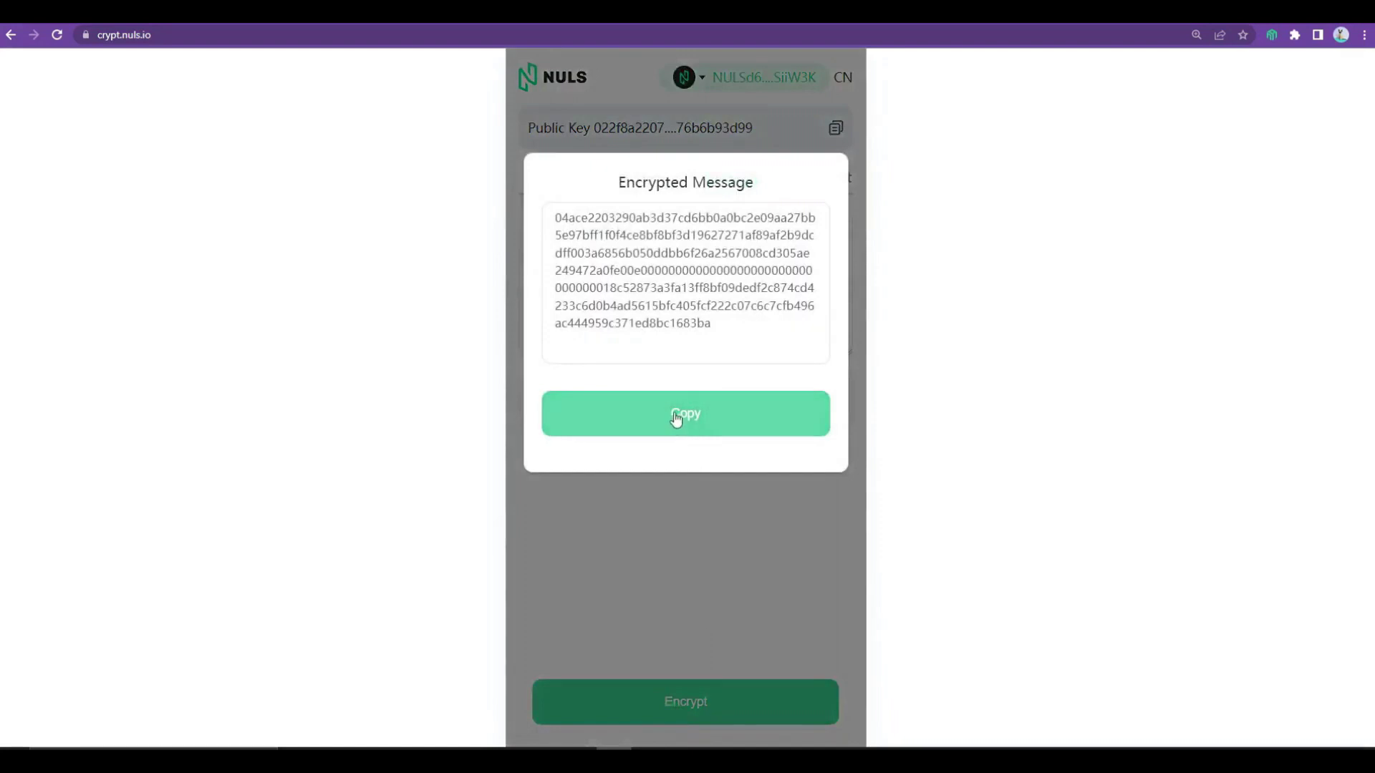
left_click(675, 423)
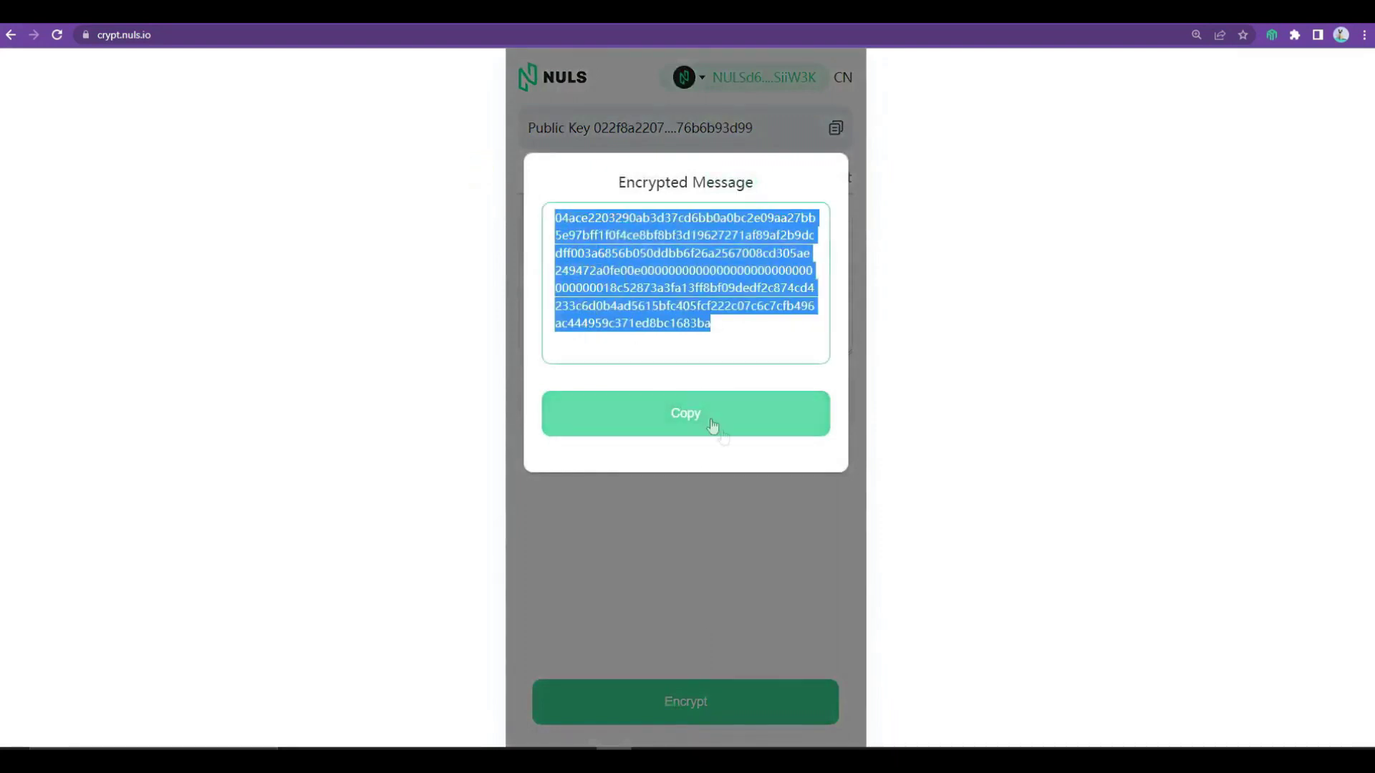
left_click(682, 412)
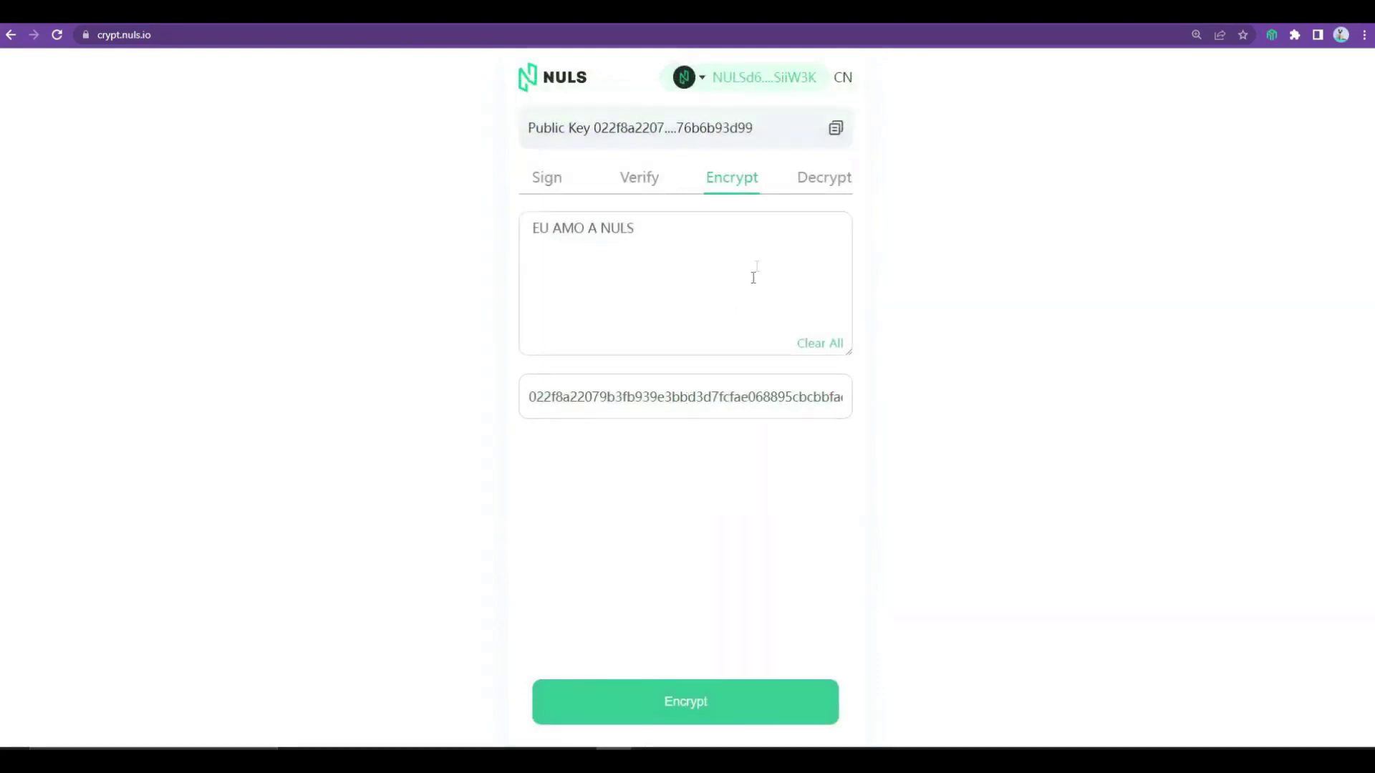
left_click(817, 179)
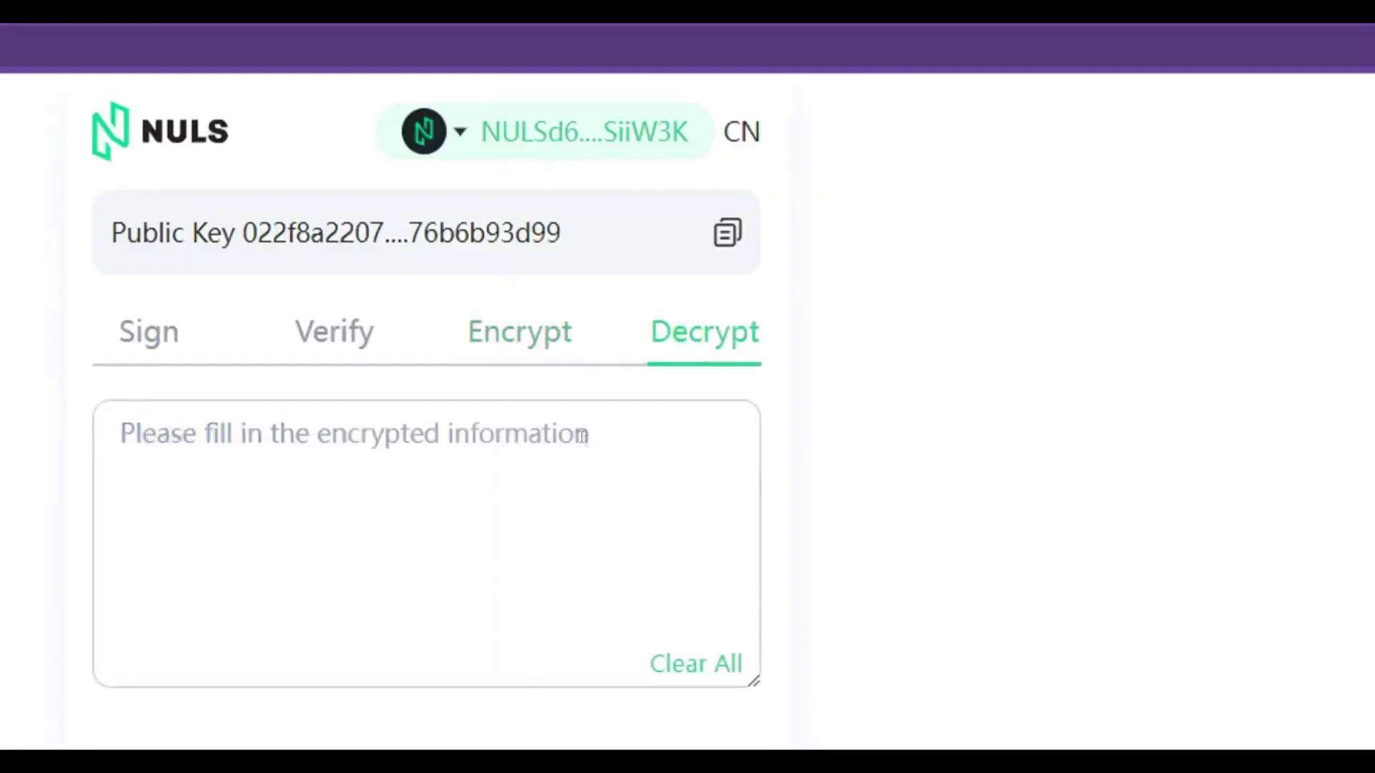
Paste the copied ciphertext and decrypt it with wallet approval, restoring 'EU AMO A NULS'.
left_click(374, 467)
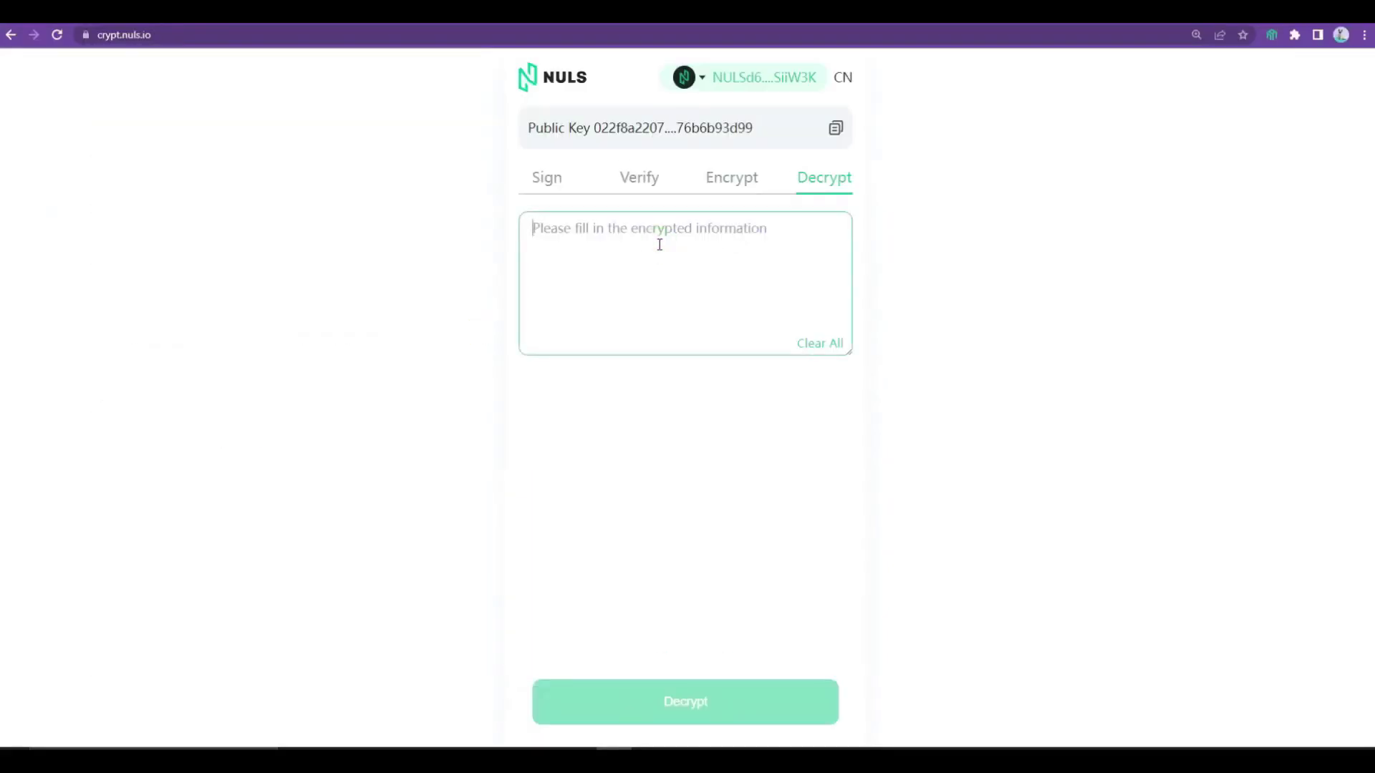
key("ctrl+v")
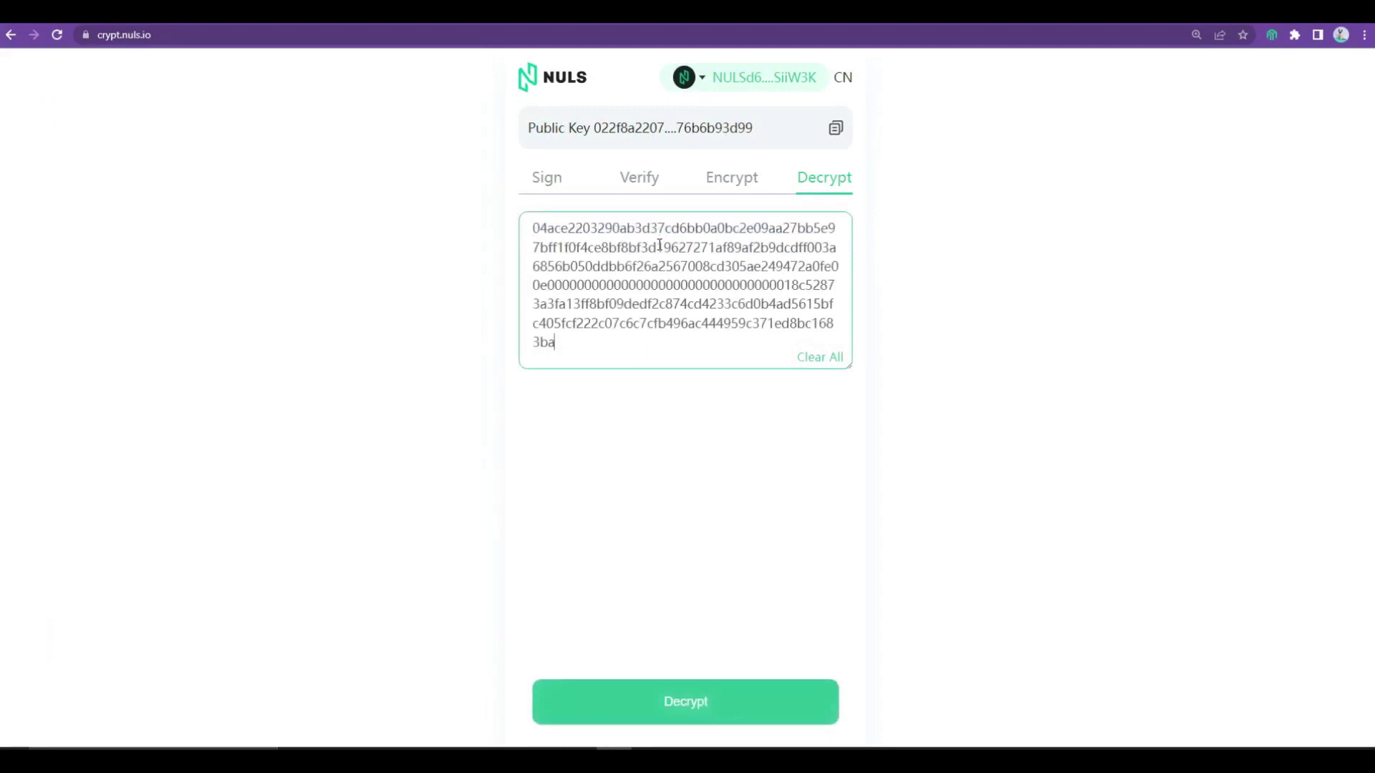
left_click_drag(568, 350, 522, 224)
left_click(582, 340)
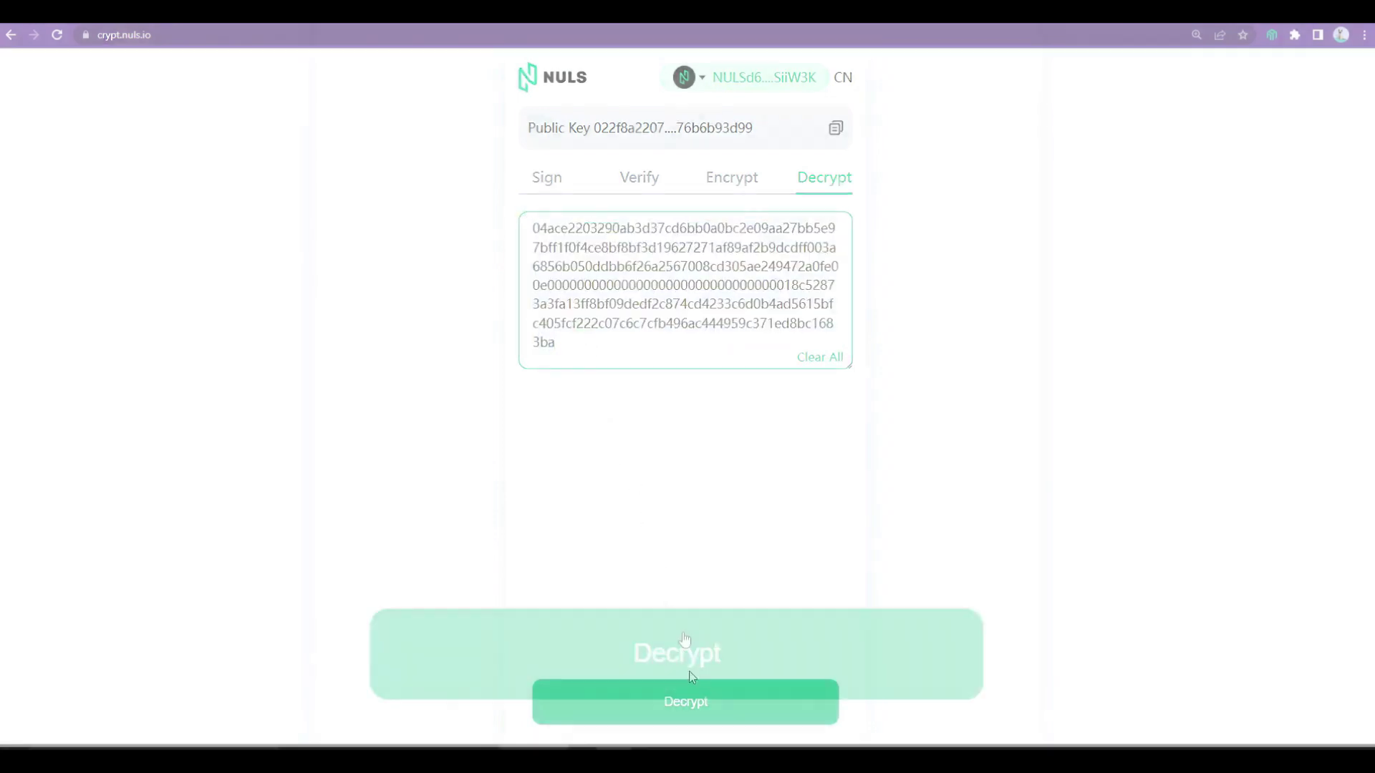
left_click(681, 705)
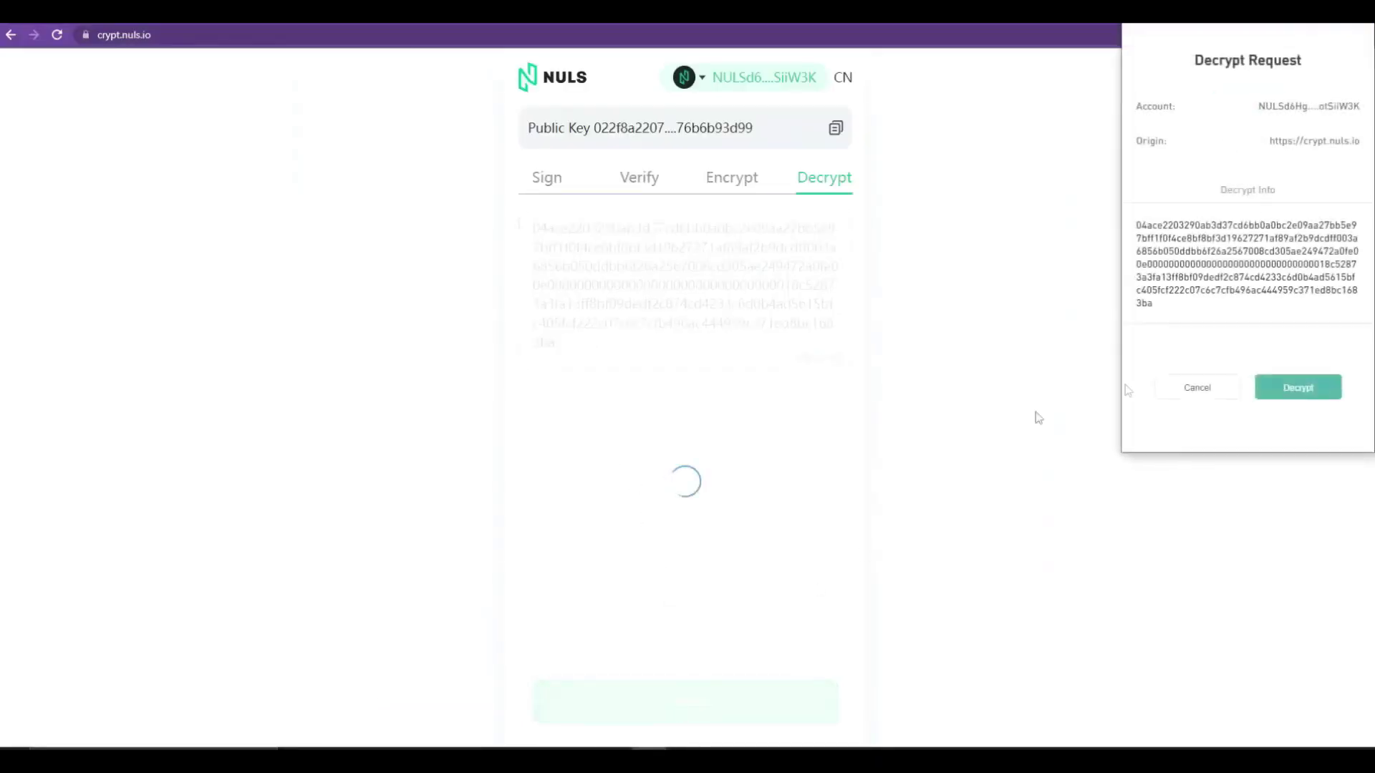
left_click(1295, 386)
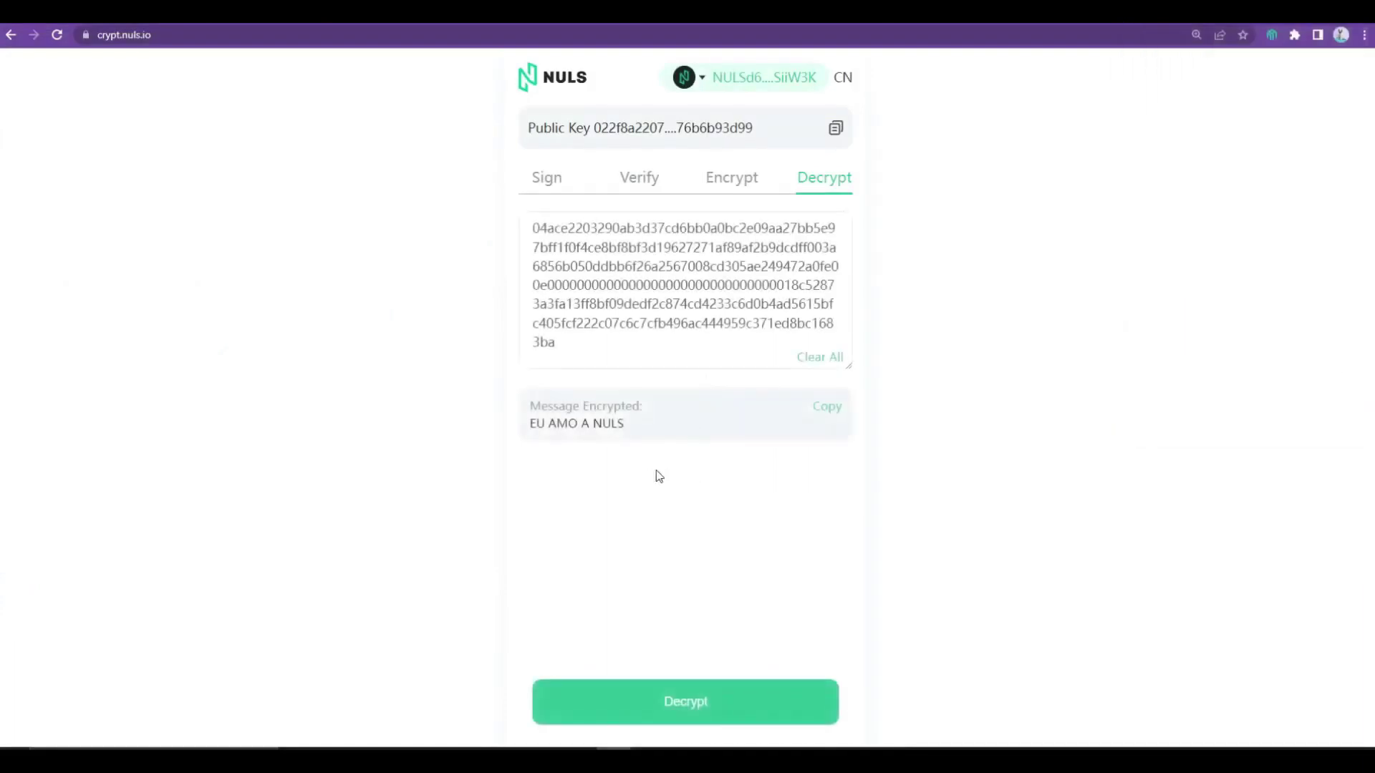